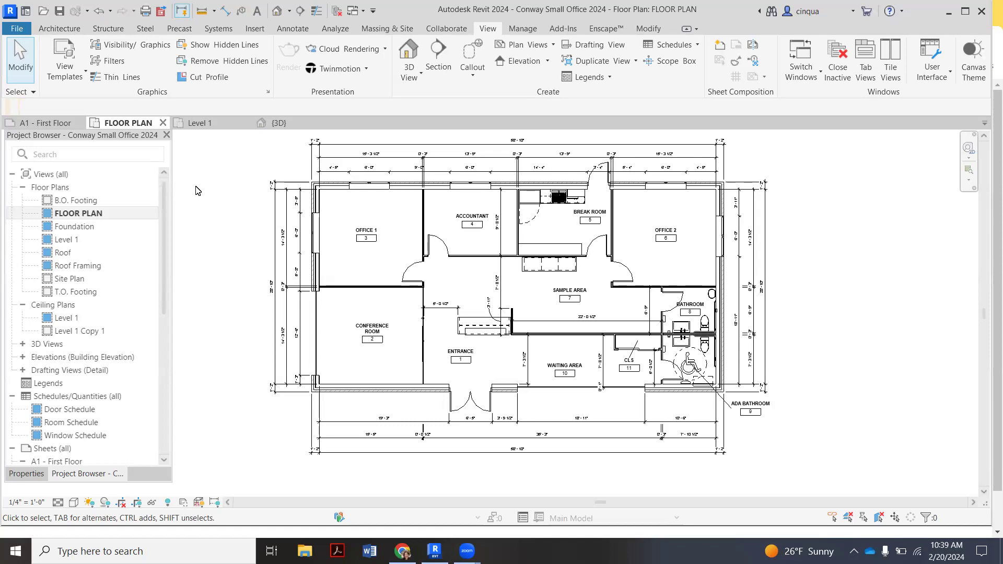
Step: Switch to the furnished Level 1 plan and zoom in on it
left_click(218, 124)
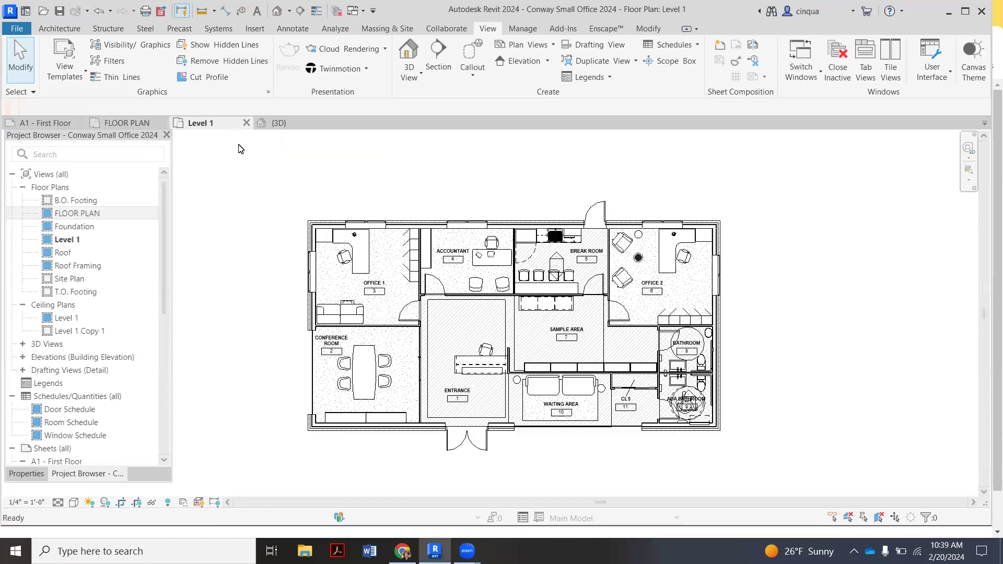
scroll(490, 454, "up", 1)
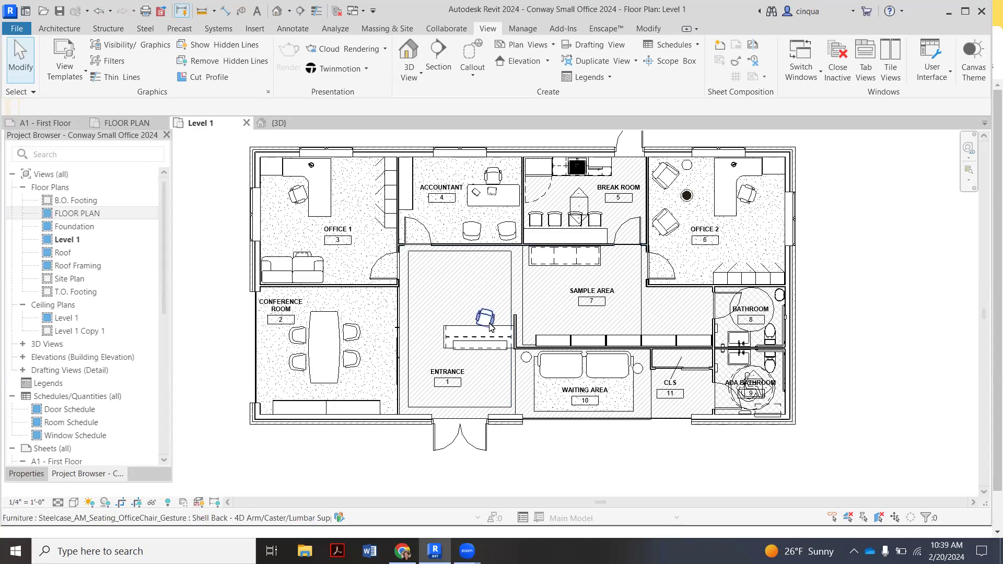
scroll(489, 328, "down", 1)
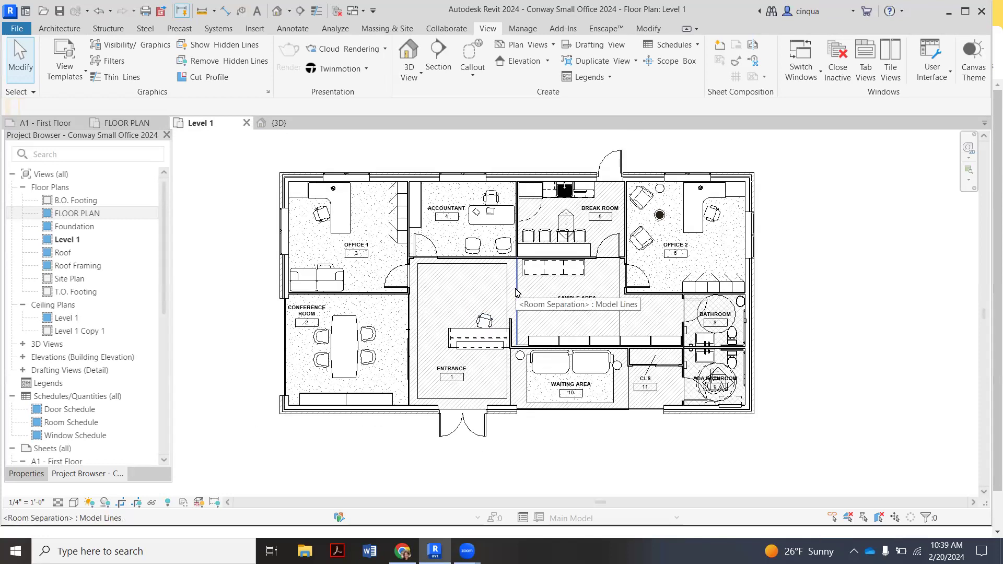
scroll(525, 282, "up", 1)
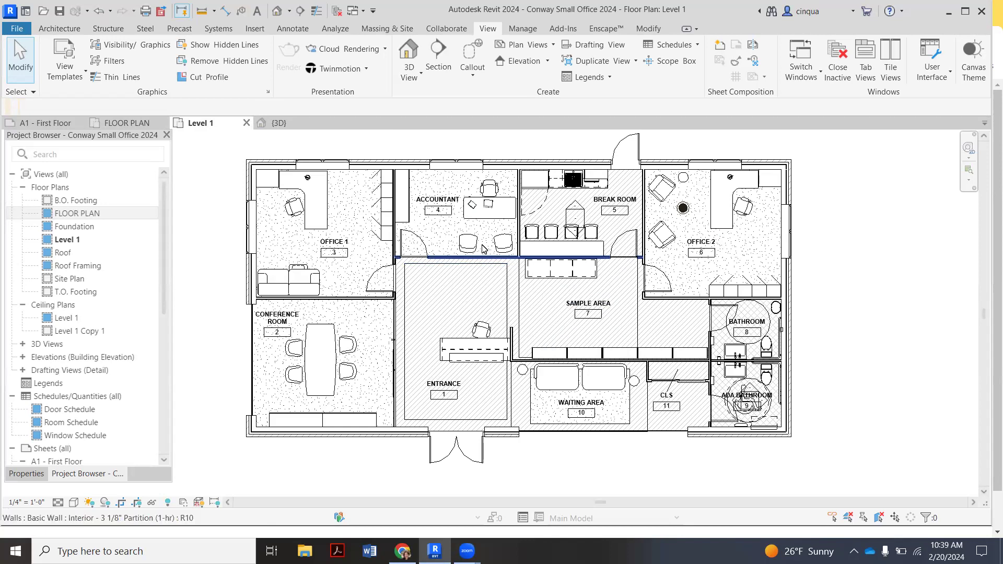
Step: Hide the Room Separation Lines category in the Level 1 view
left_click(483, 264)
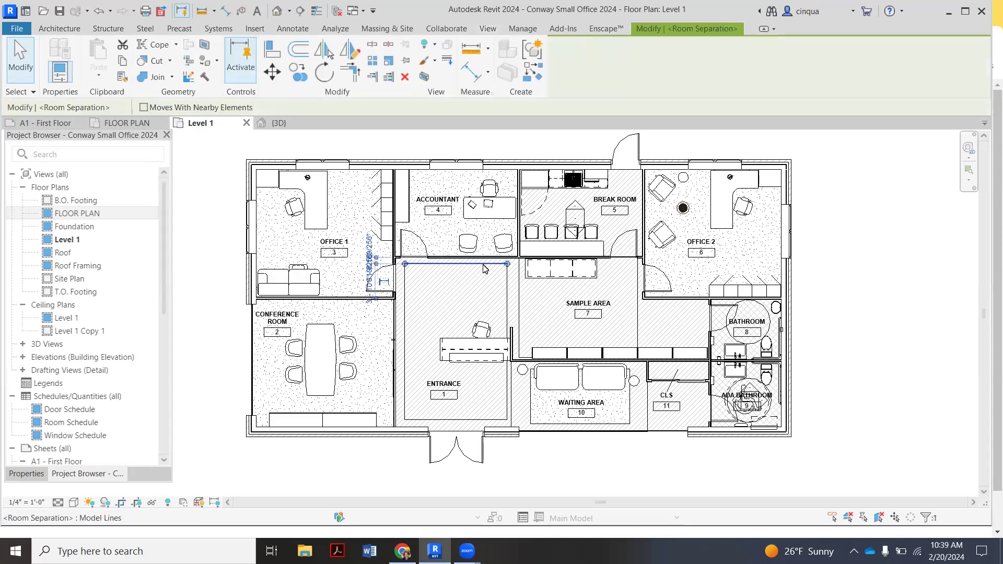
right_click(483, 264)
mouse_move(532, 308)
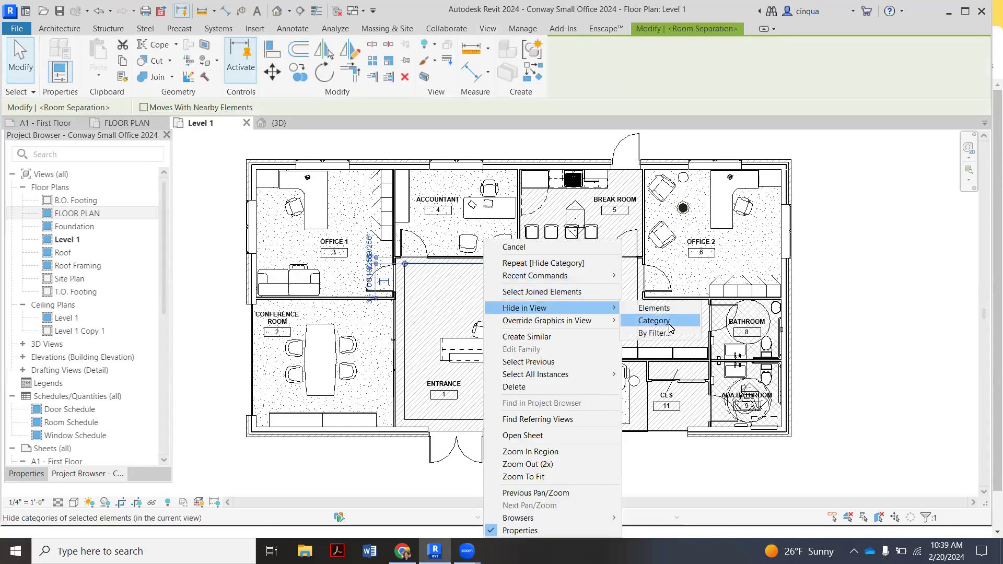
left_click(654, 321)
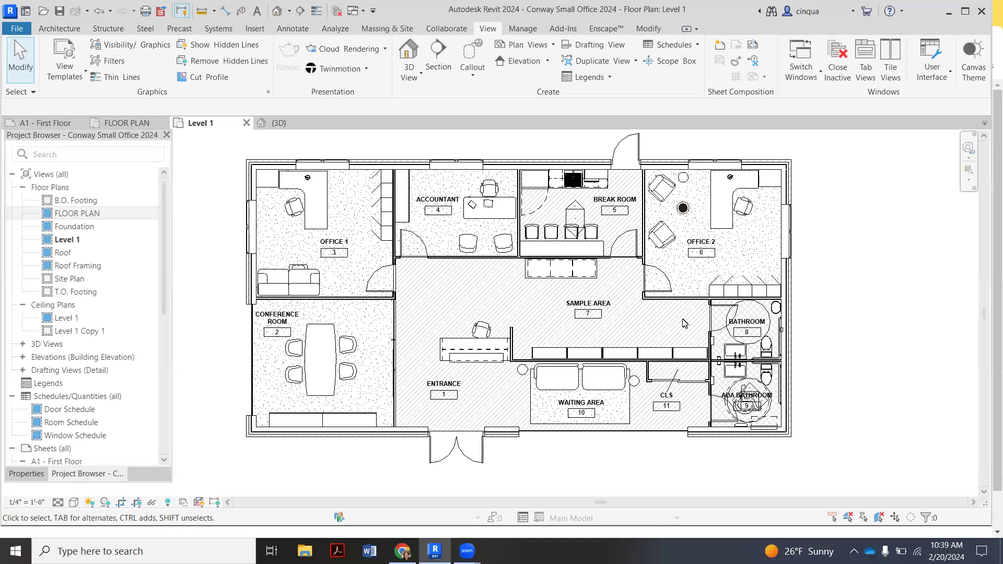
Step: Pick the floor slab in the 3D view and hide the Floors category in the Level 1 plan
left_click(277, 124)
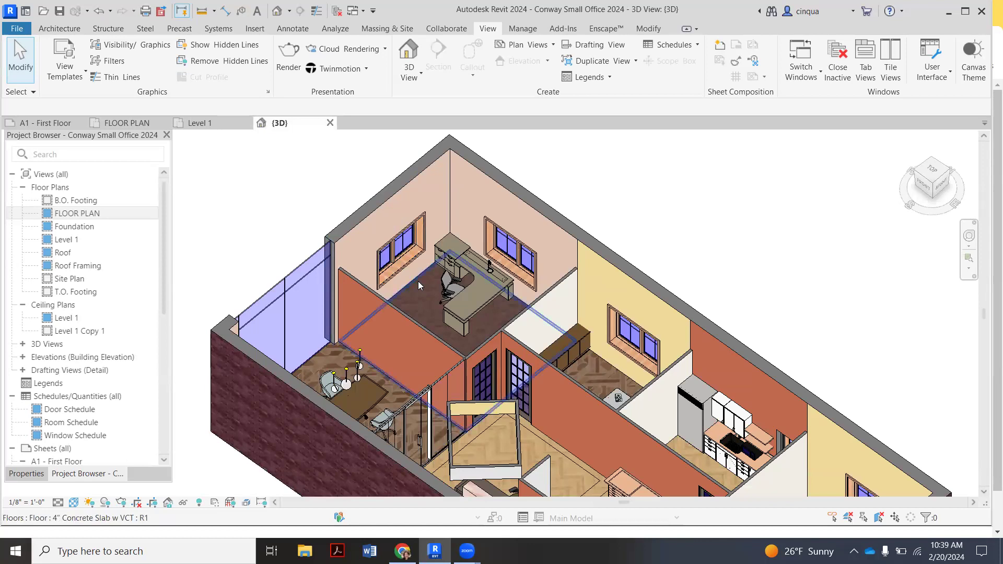
left_click(417, 281)
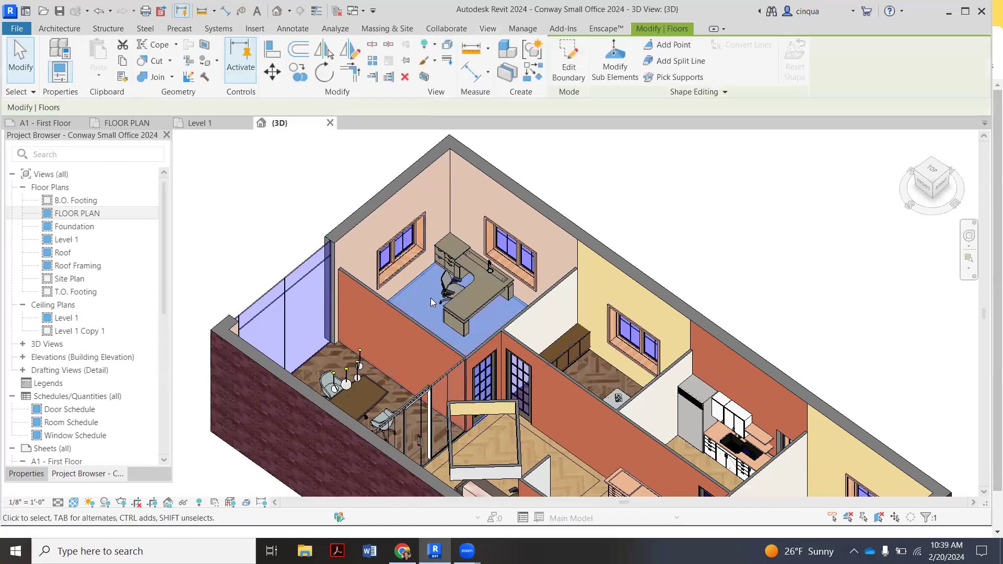
left_click(219, 126)
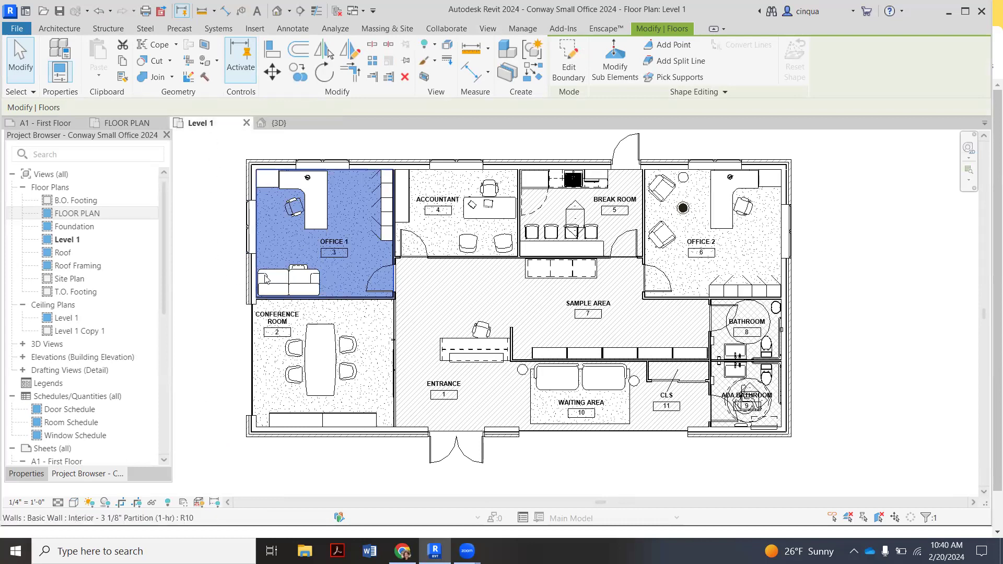
right_click(218, 225)
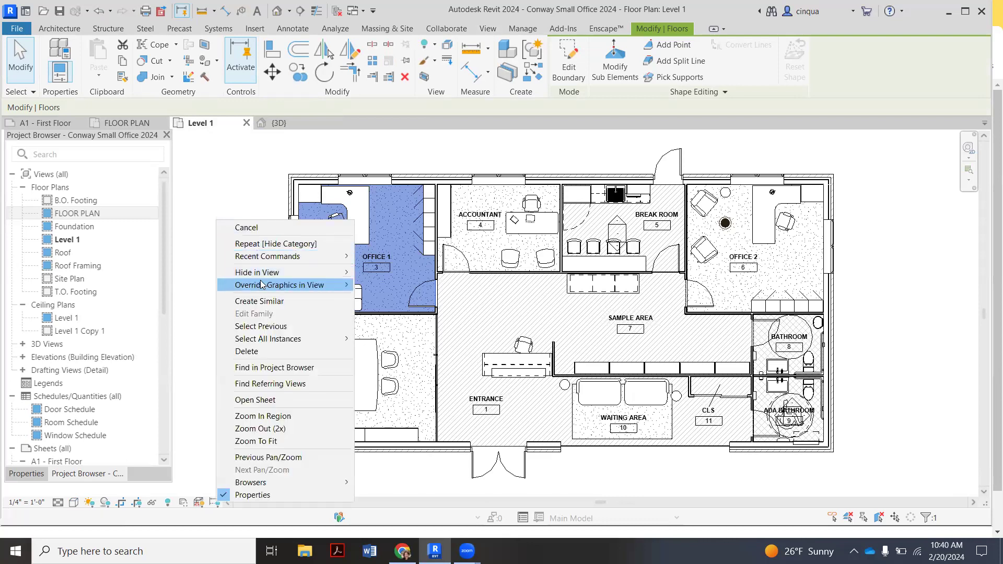
mouse_move(266, 273)
left_click(385, 285)
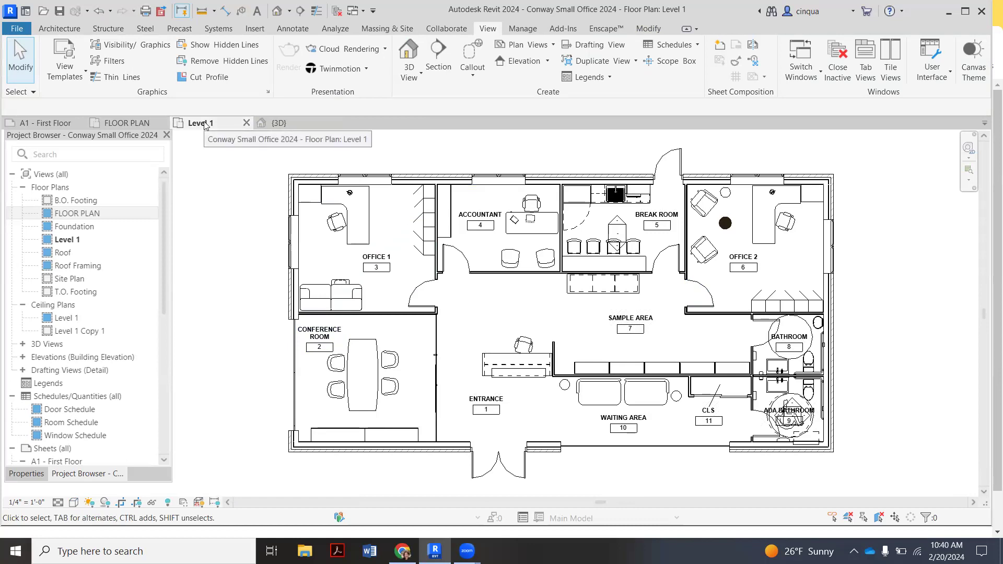
Step: Review the dimensioned FLOOR PLAN view by zooming and panning, then scroll the Project Browser to Sheets
left_click(130, 125)
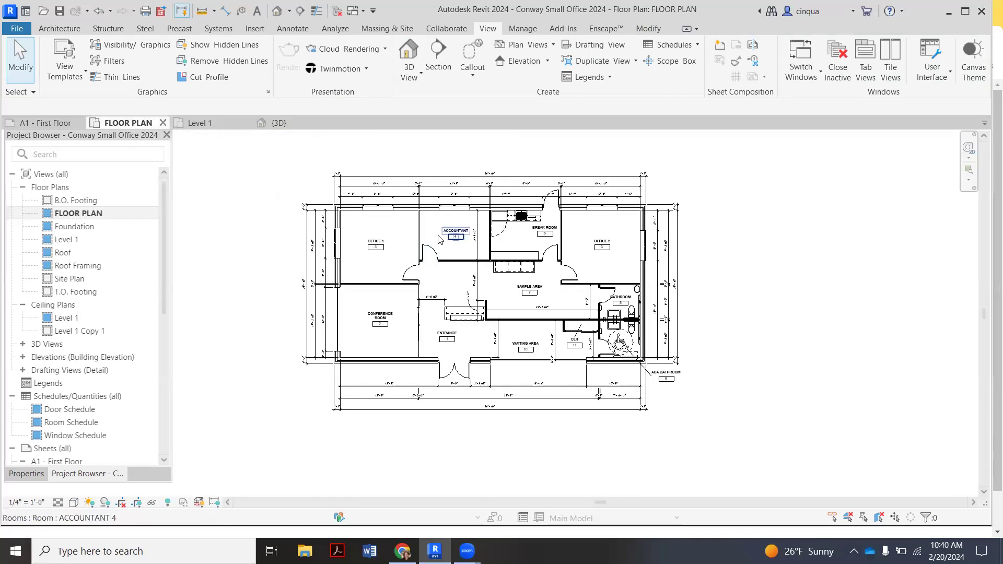
scroll(467, 272, "up", 1)
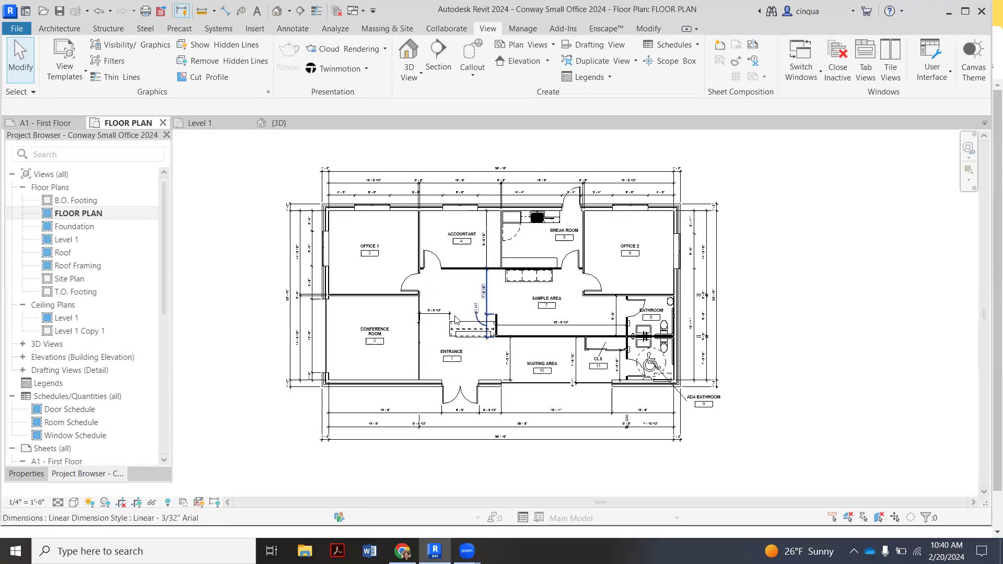
middle_click_drag(449, 311, 455, 308)
scroll(455, 308, "down", 1)
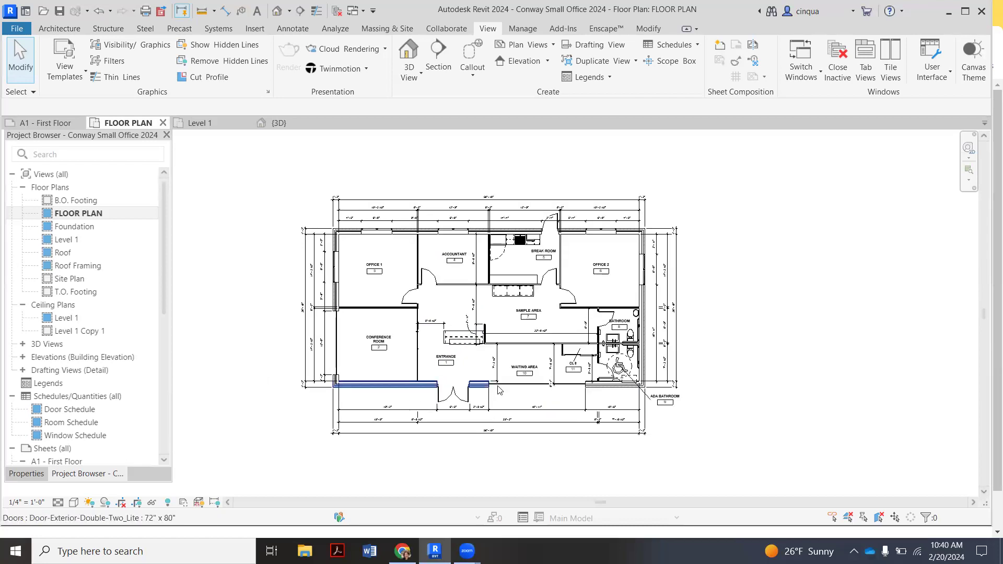
scroll(418, 397, "down", 3)
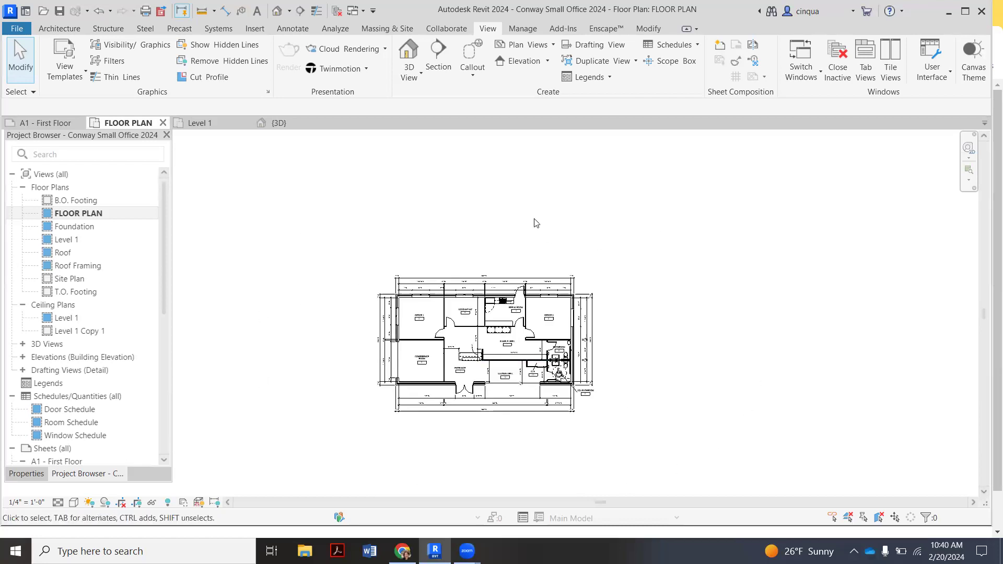
scroll(535, 223, "up", 2)
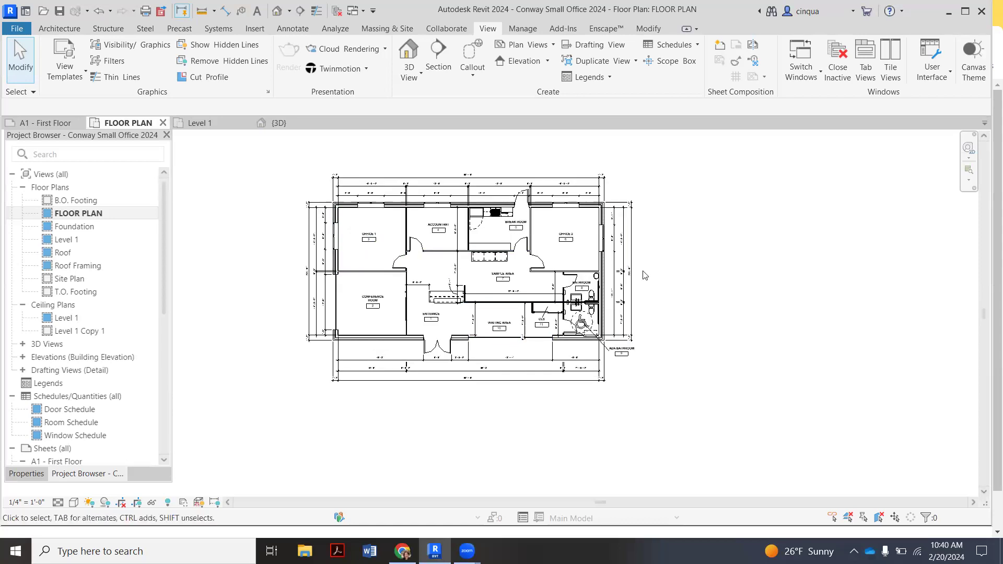
left_click_drag(163, 299, 164, 434)
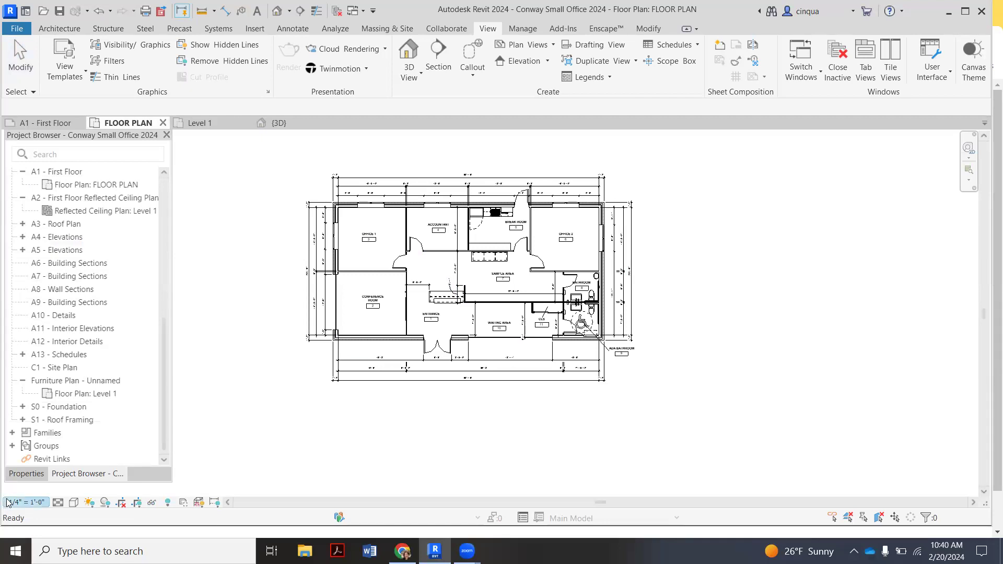
Step: Open sheet A1 - First Floor and delete its floor plan viewport
scroll(111, 292, "up", 2)
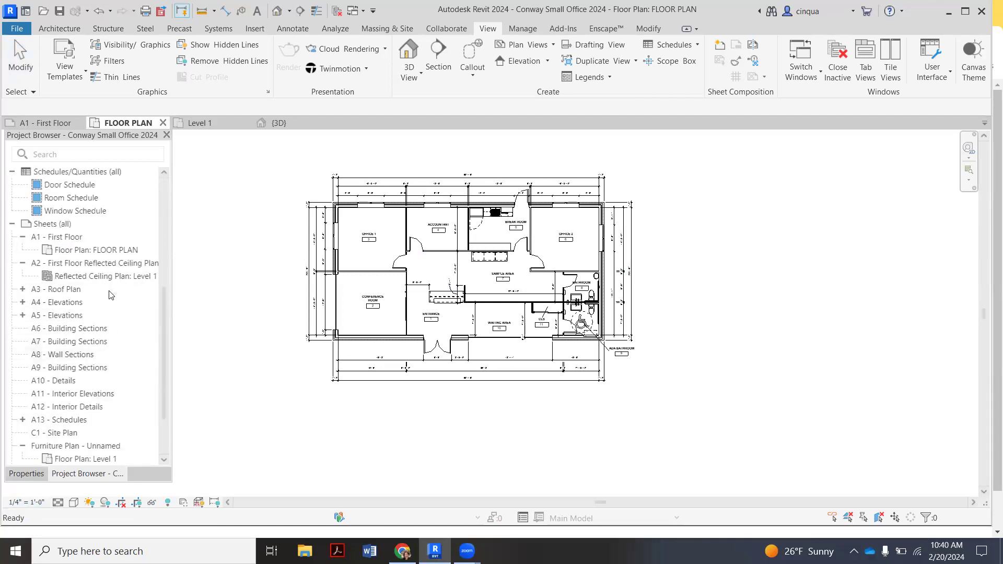
double_click(104, 239)
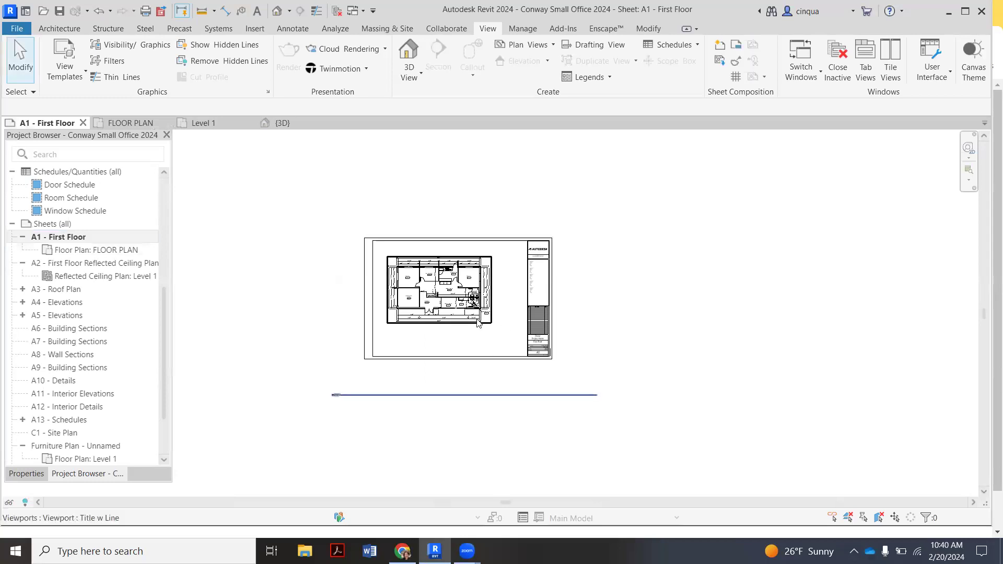
left_click(477, 322)
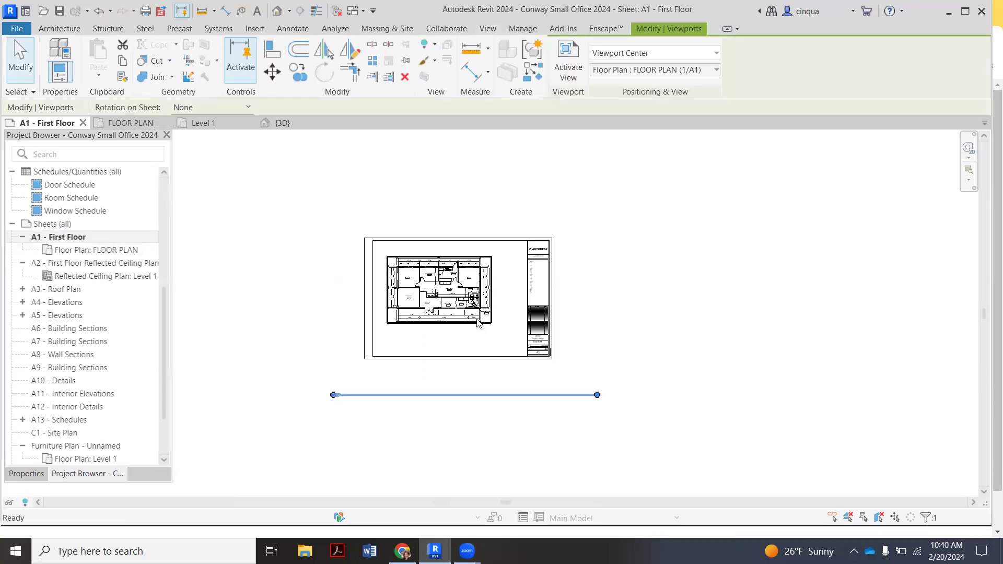
key("Delete")
Step: Place the FLOOR PLAN view back onto sheet A1 - First Floor
scroll(77, 291, "up", 6)
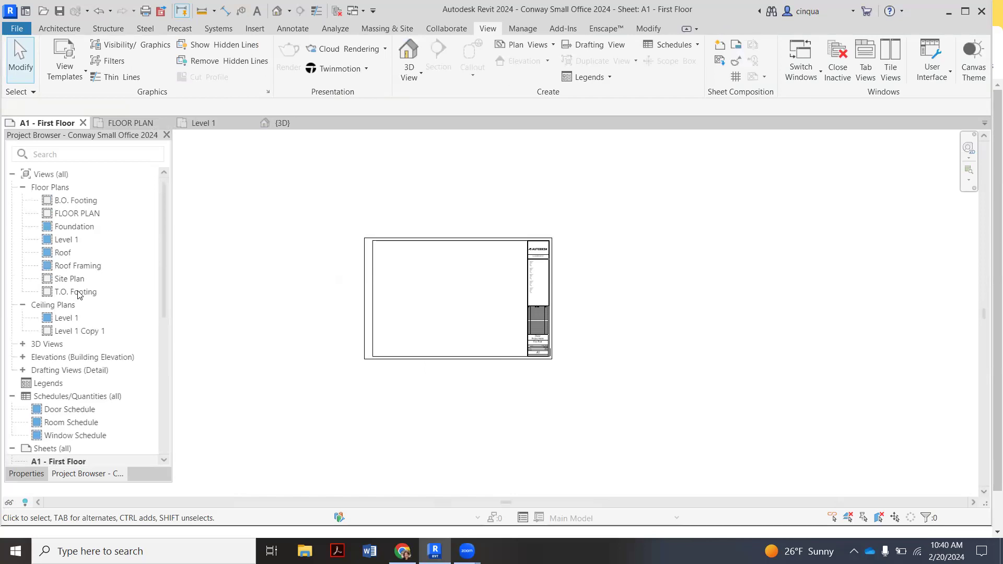
left_click_drag(78, 214, 385, 280)
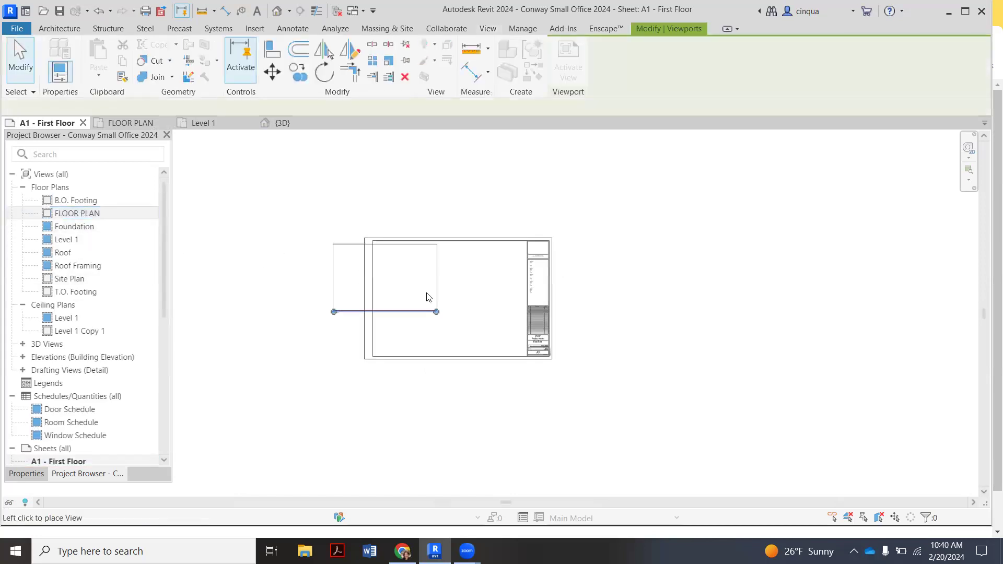
left_click(403, 341)
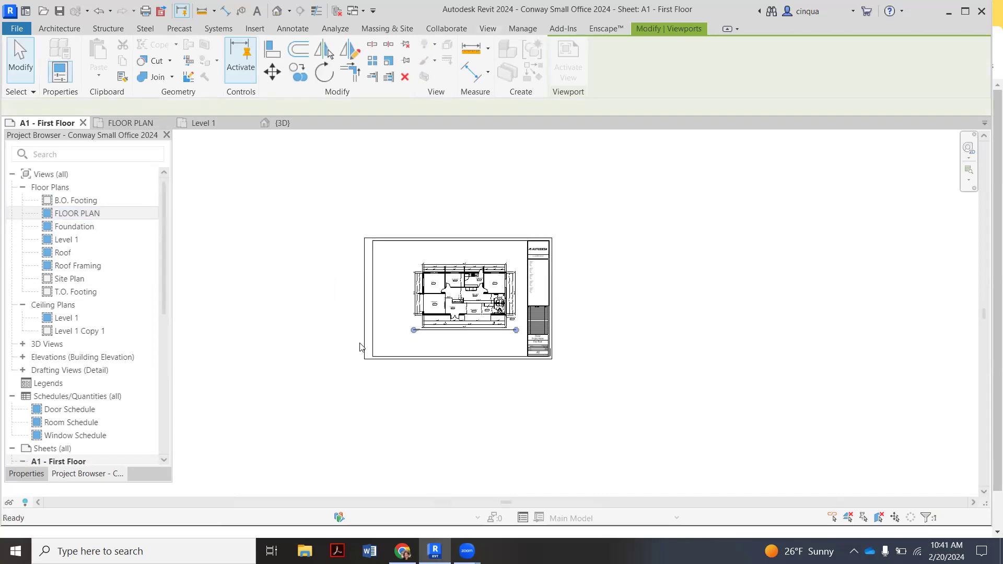
left_click(318, 334)
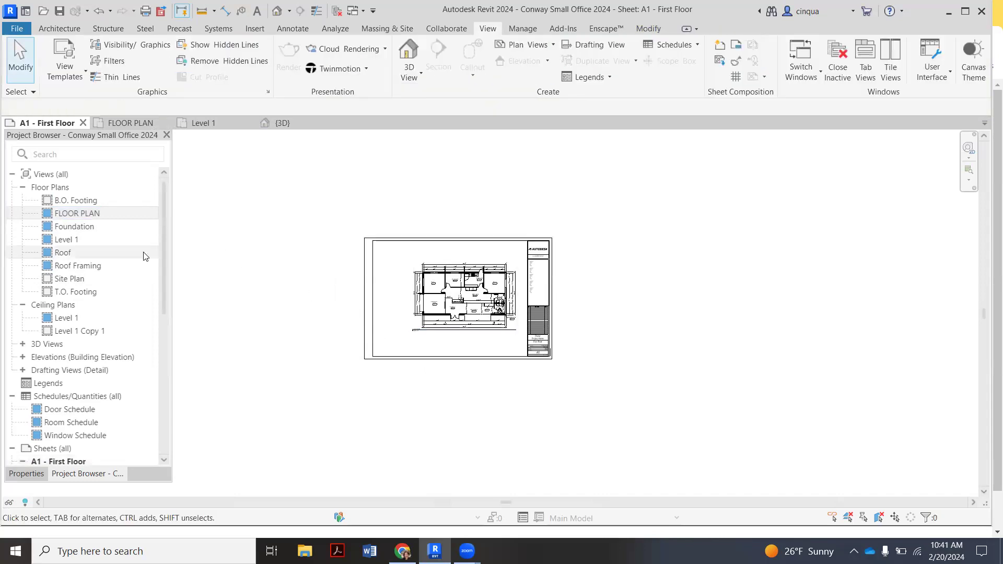
Step: Delete the FLOOR PLAN viewport again and dismiss the warning from placing Level 1
left_click(447, 286)
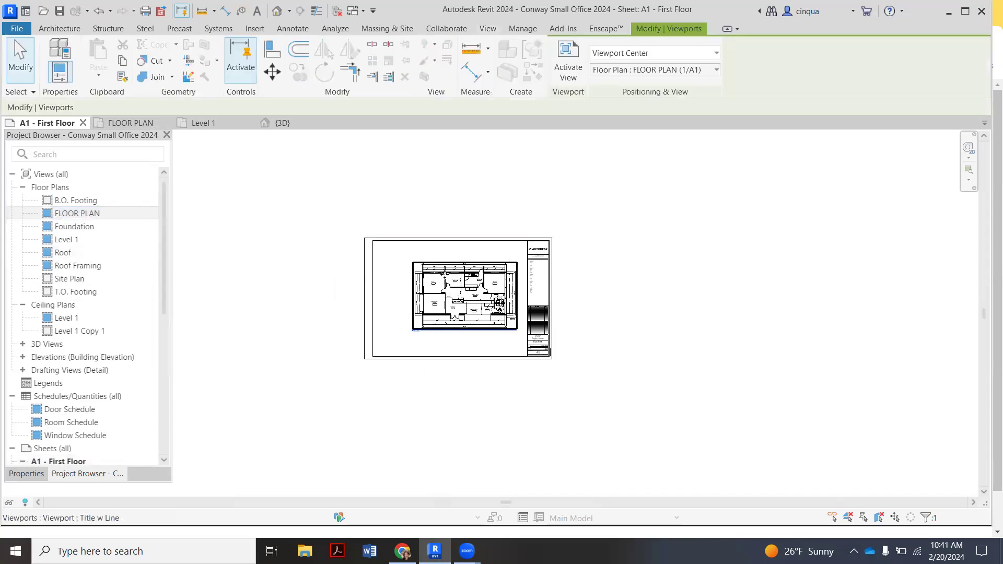
key("Delete")
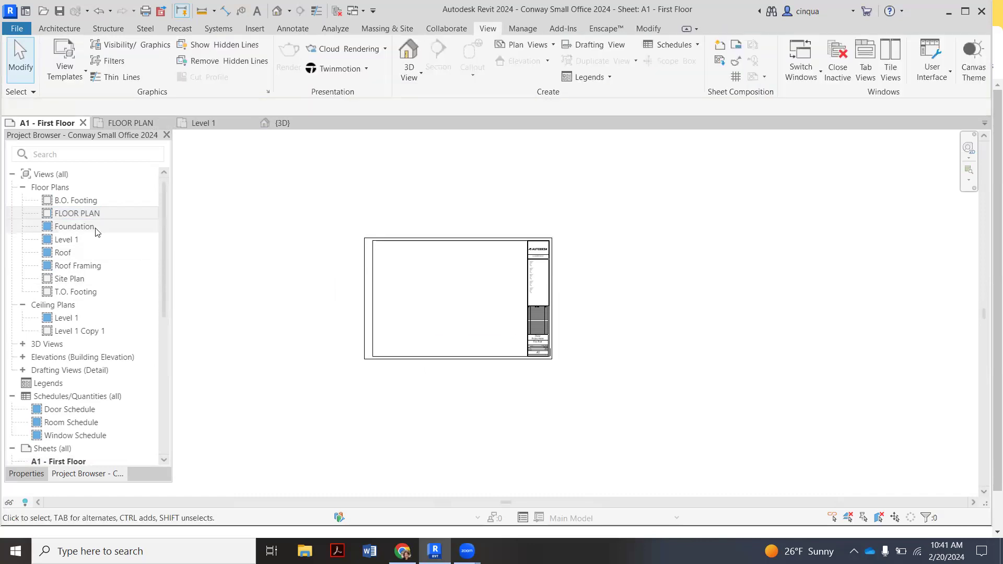
left_click_drag(83, 239, 348, 298)
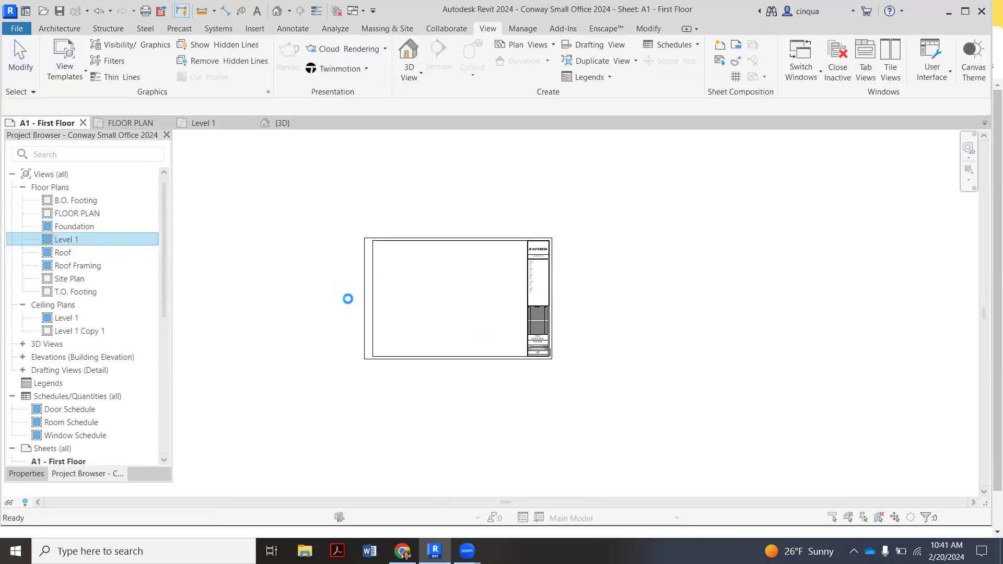
left_click(576, 316)
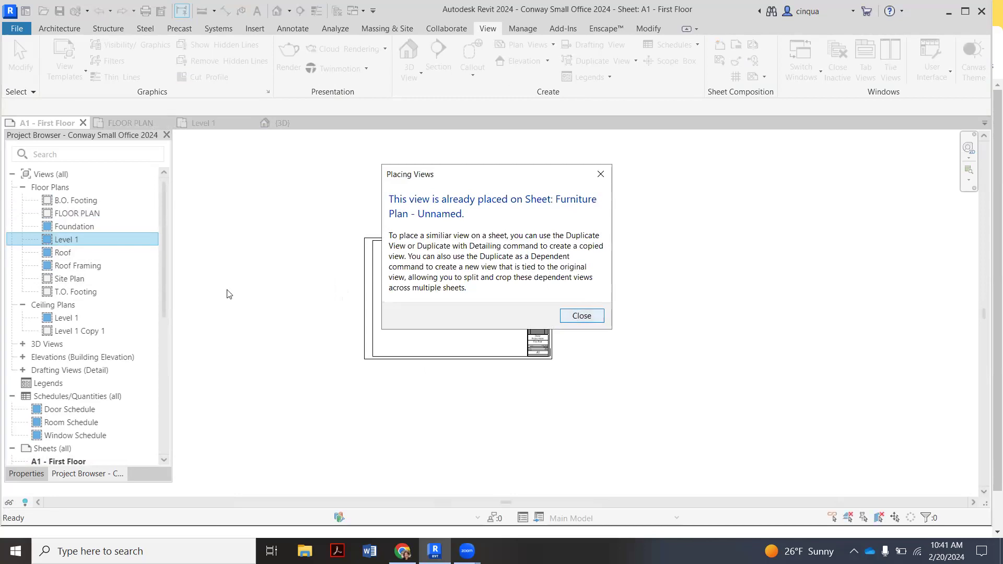
Step: Duplicate the Level 1 view with detailing, creating Level 1 Copy 1
right_click(115, 243)
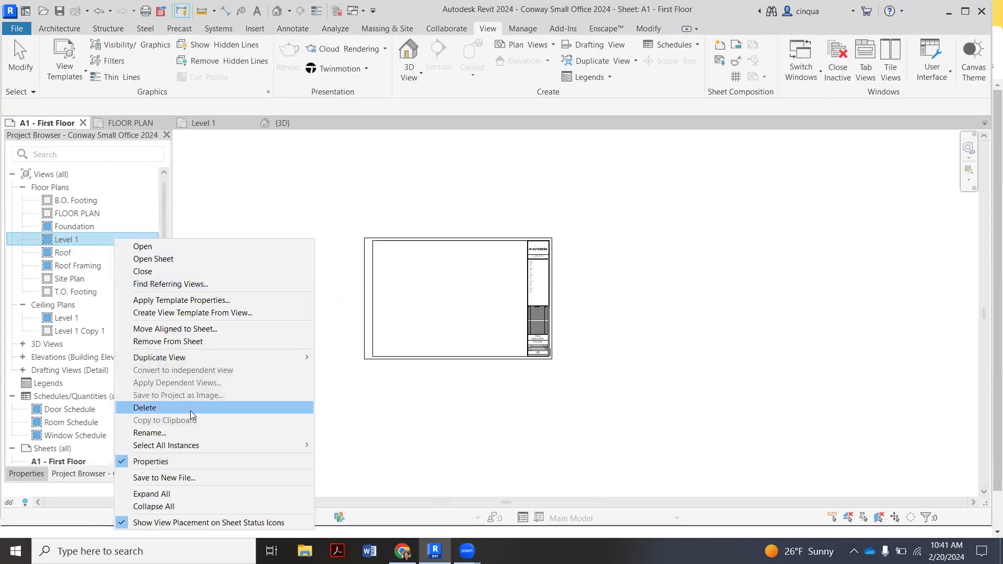
mouse_move(200, 359)
left_click(373, 371)
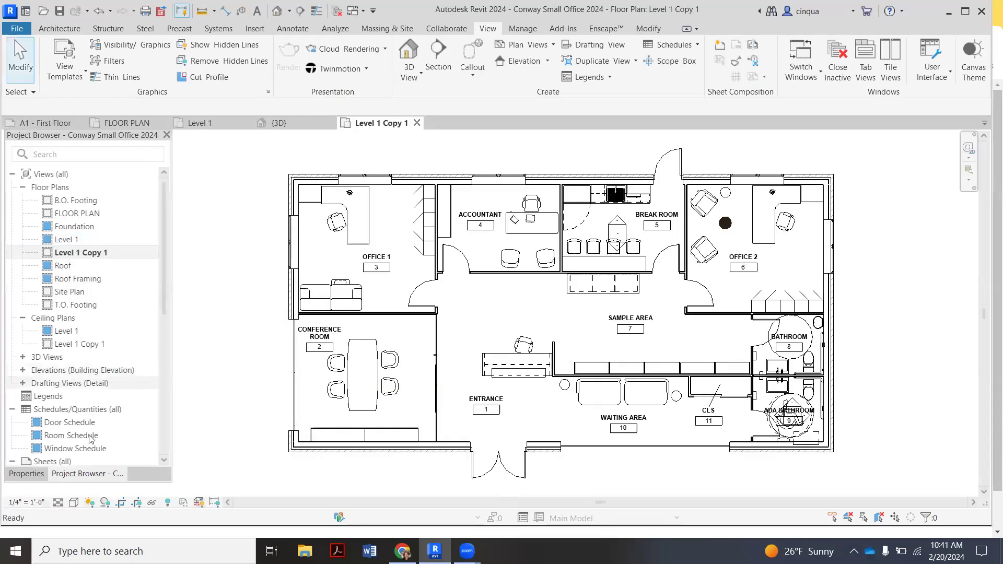
Step: Open sheet A1 - First Floor from the Project Browser
scroll(101, 412, "down", 5)
scroll(102, 412, "down", 2)
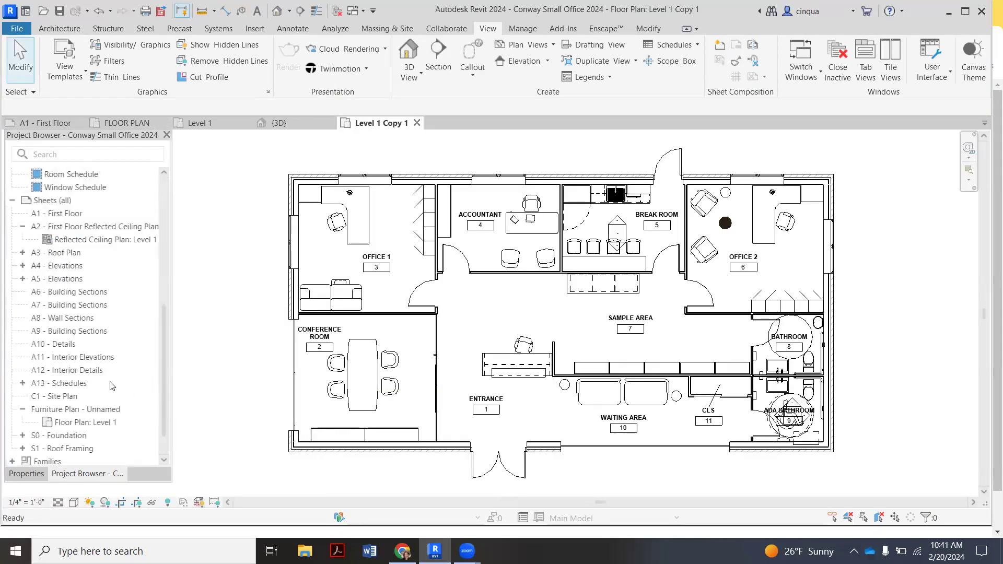
left_click(86, 216)
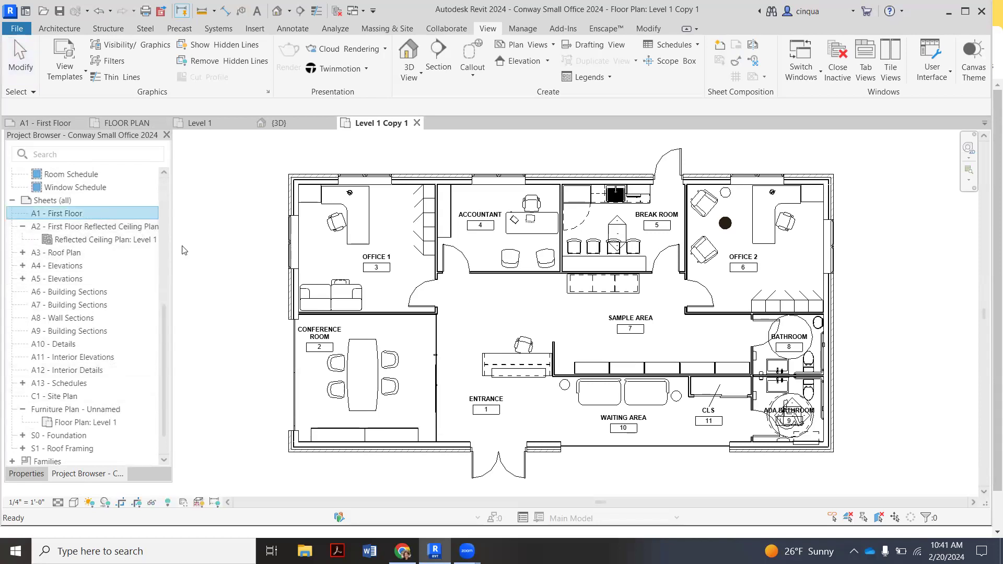
Step: Place the Level 1 Copy 1 view on sheet A1 - First Floor
scroll(101, 208, "up", 7)
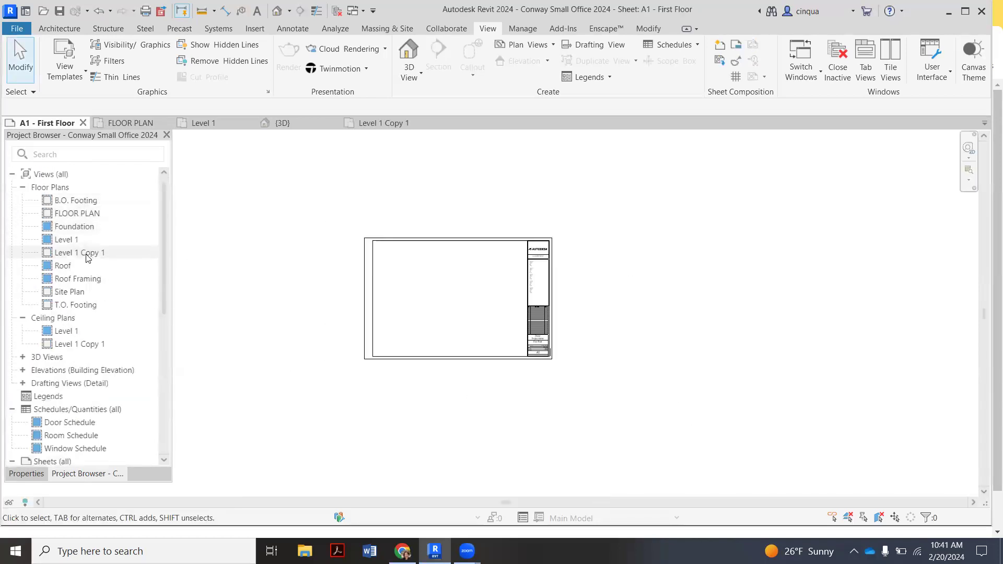
left_click_drag(85, 256, 365, 289)
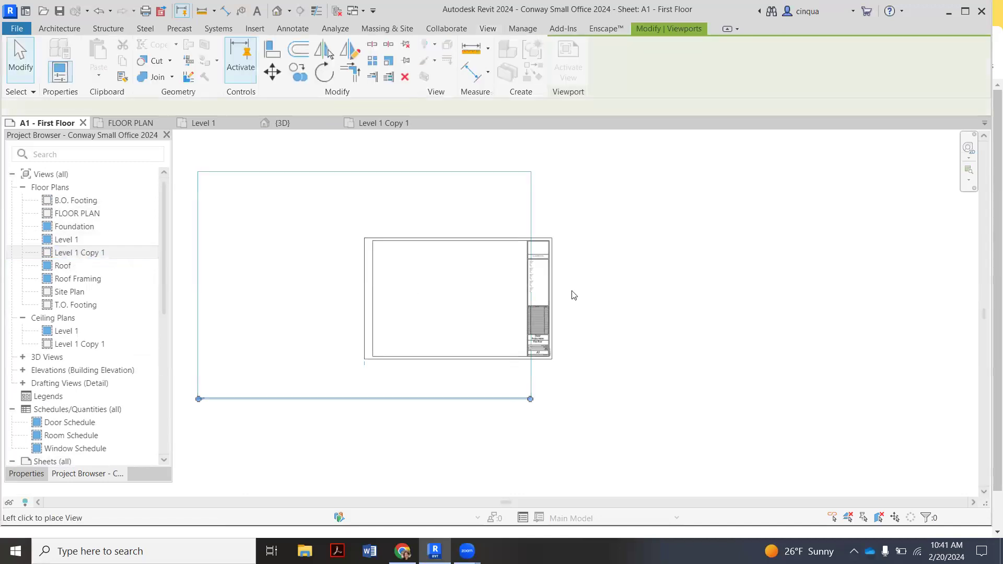
left_click(485, 284)
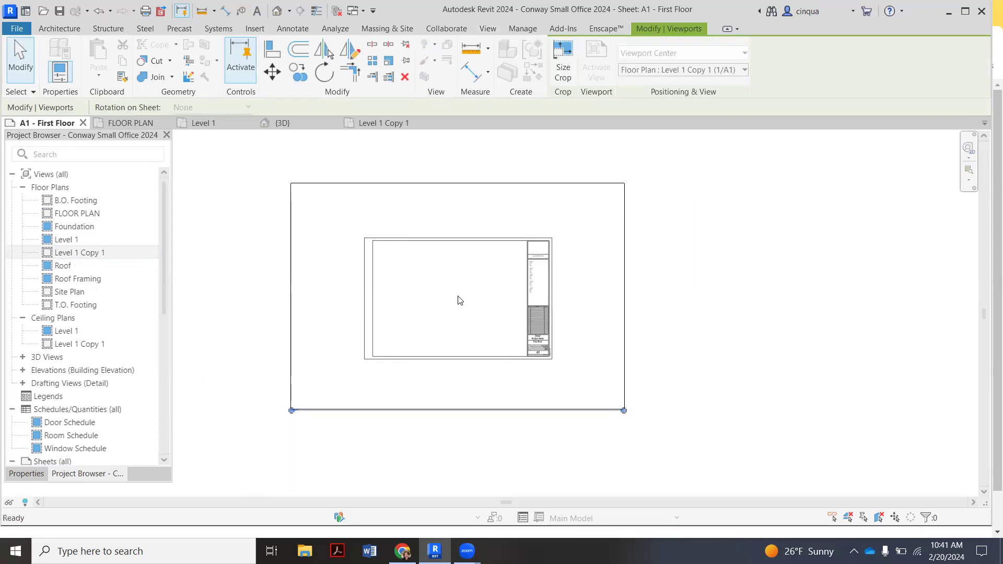
Step: Delete the Level 1 Copy 1 viewport from the sheet and open the FLOOR PLAN view
scroll(296, 423, "up", 5)
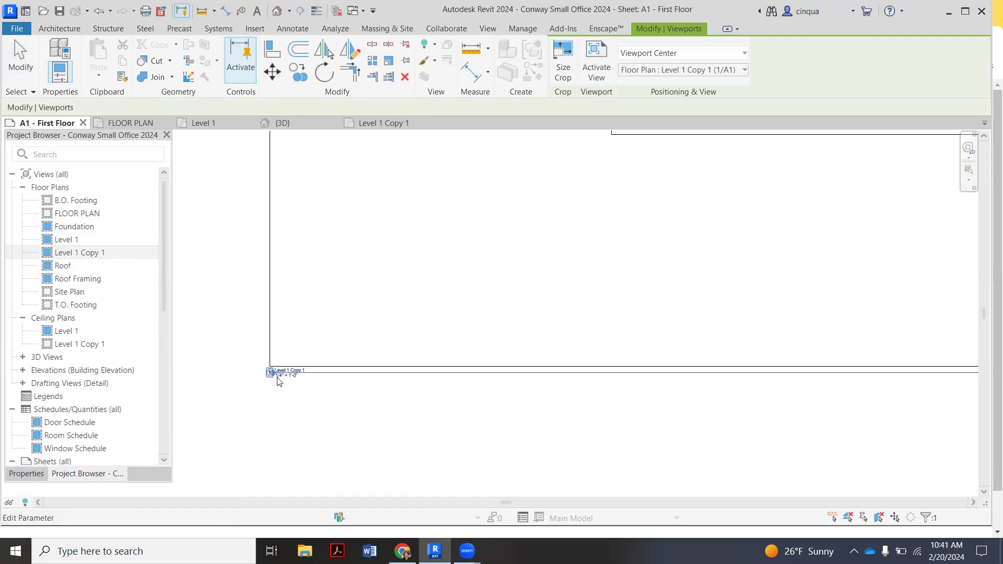
scroll(278, 381, "up", 3)
left_click(321, 349)
scroll(291, 367, "down", 8)
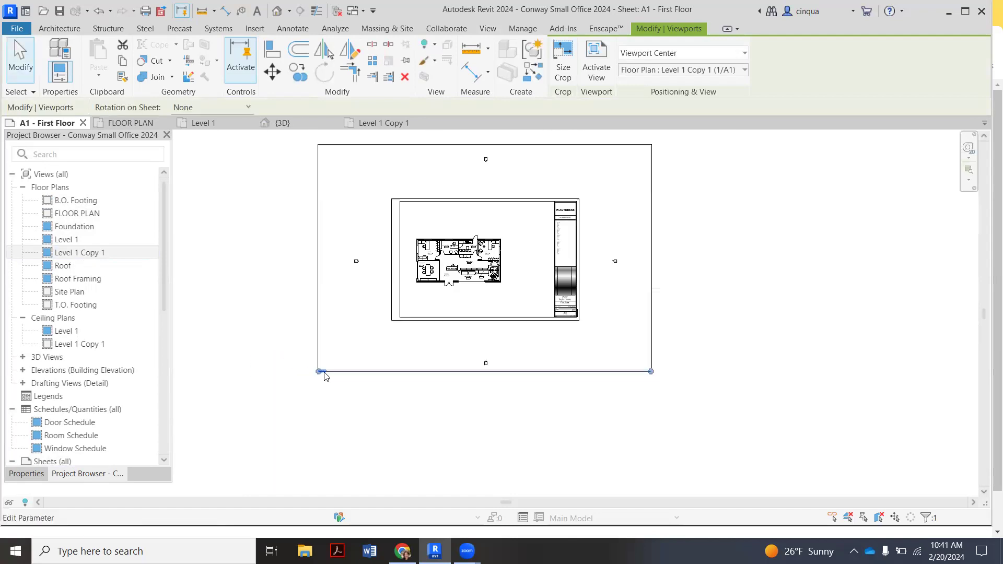
key("Delete")
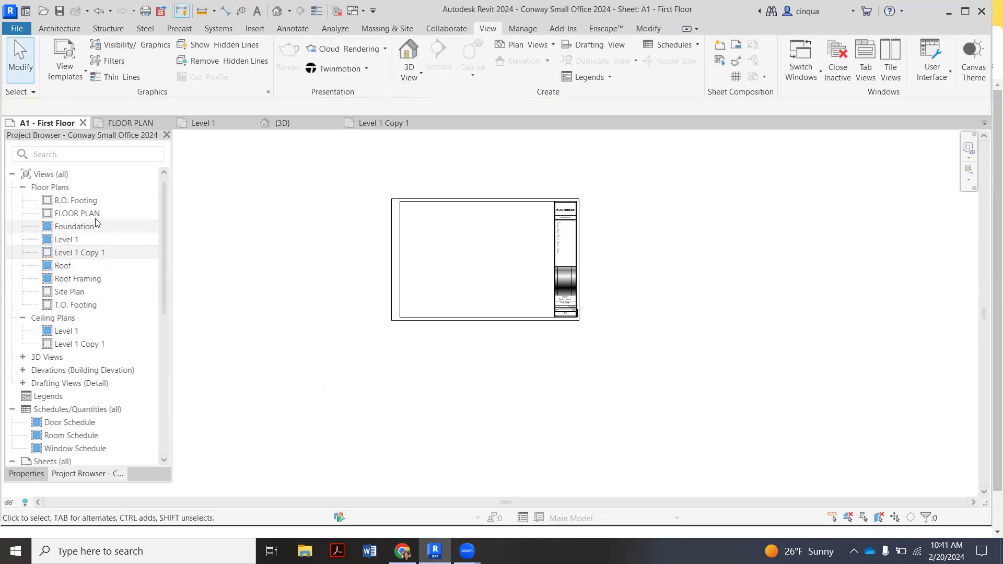
double_click(94, 214)
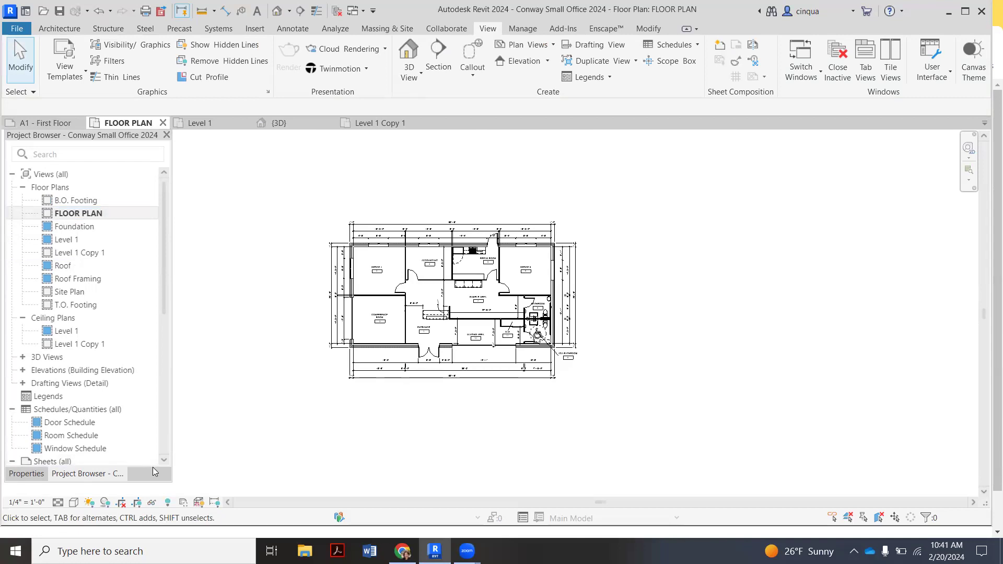
Step: Show the FLOOR PLAN crop region and drag all four edges in around the plan
left_click(136, 502)
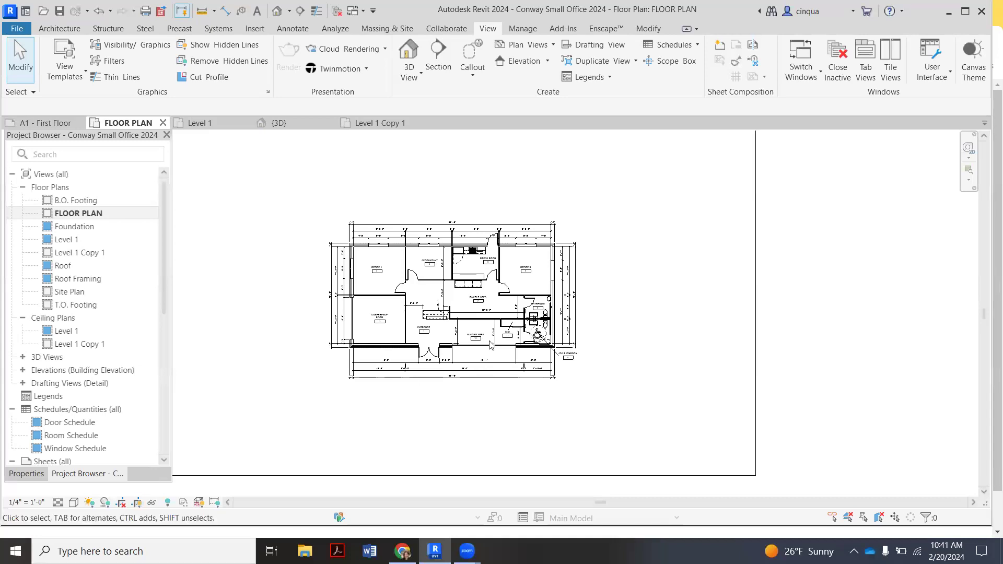
scroll(492, 346, "down", 2)
scroll(494, 366, "down", 1)
scroll(450, 365, "up", 1)
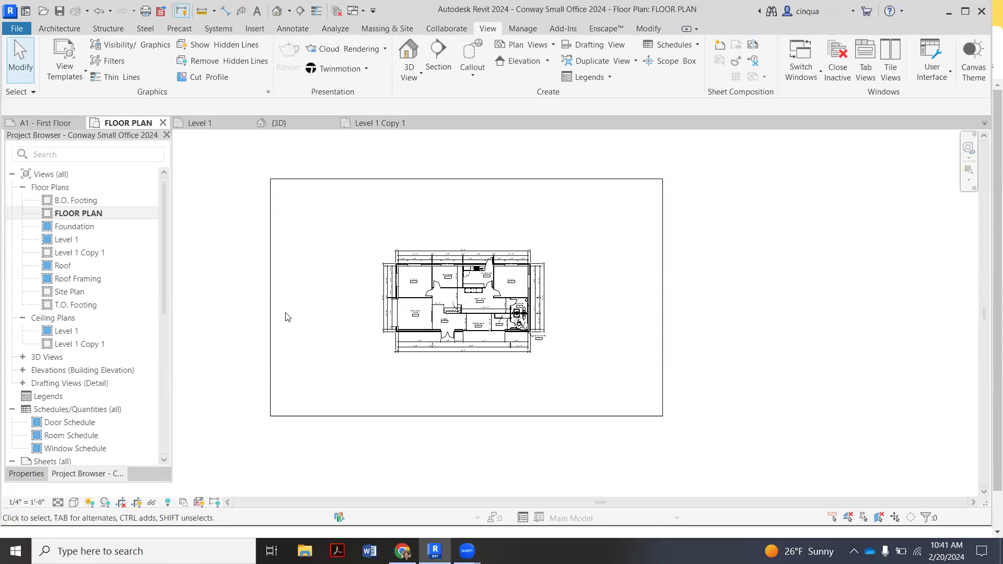
left_click(472, 179)
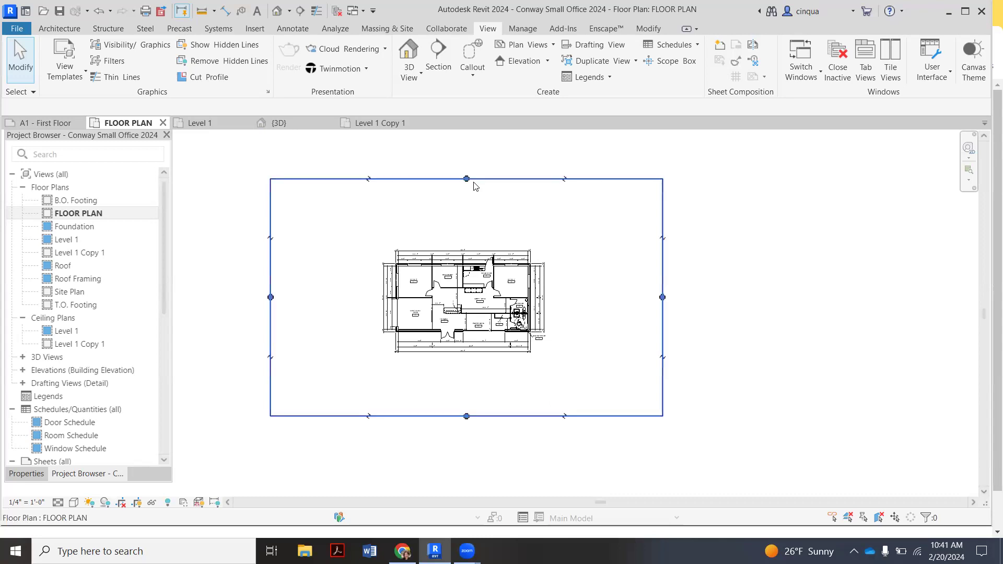
left_click_drag(270, 298, 373, 298)
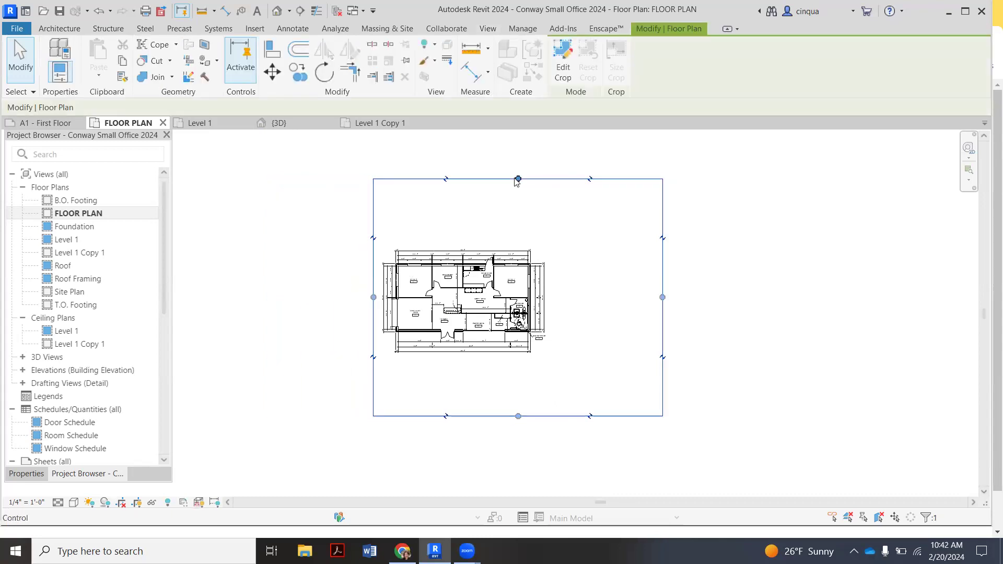
left_click_drag(518, 178, 527, 246)
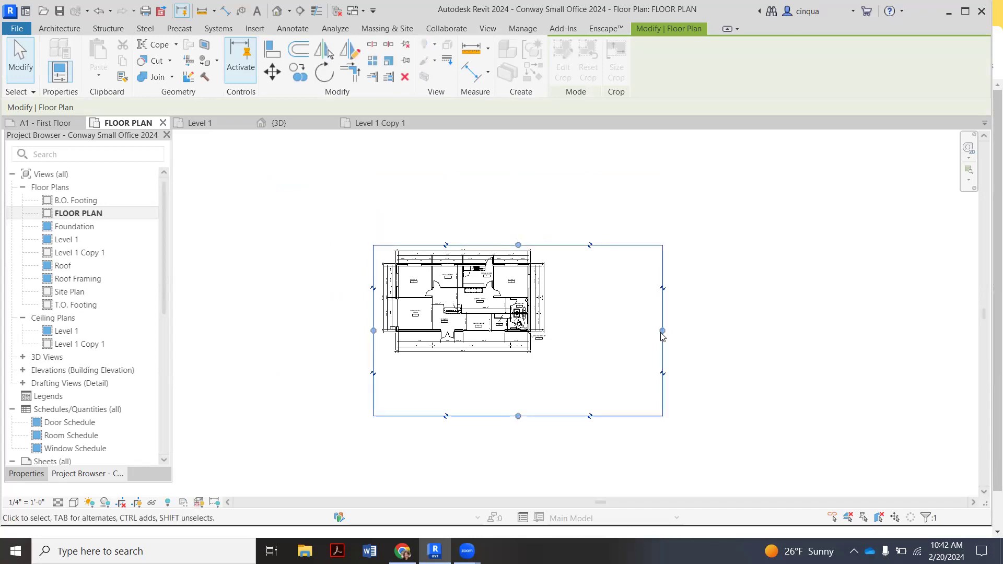
left_click_drag(662, 331, 550, 320)
left_click_drag(463, 416, 466, 374)
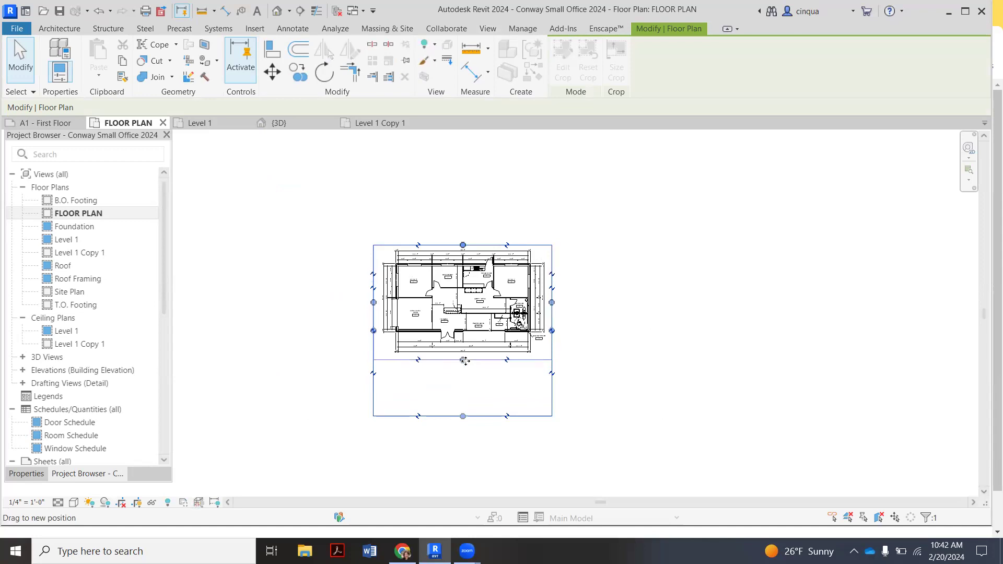
left_click_drag(465, 360, 465, 360)
Step: Nudge the crop's left edge slightly inward, then hide the crop region boundary
scroll(538, 358, "up", 2)
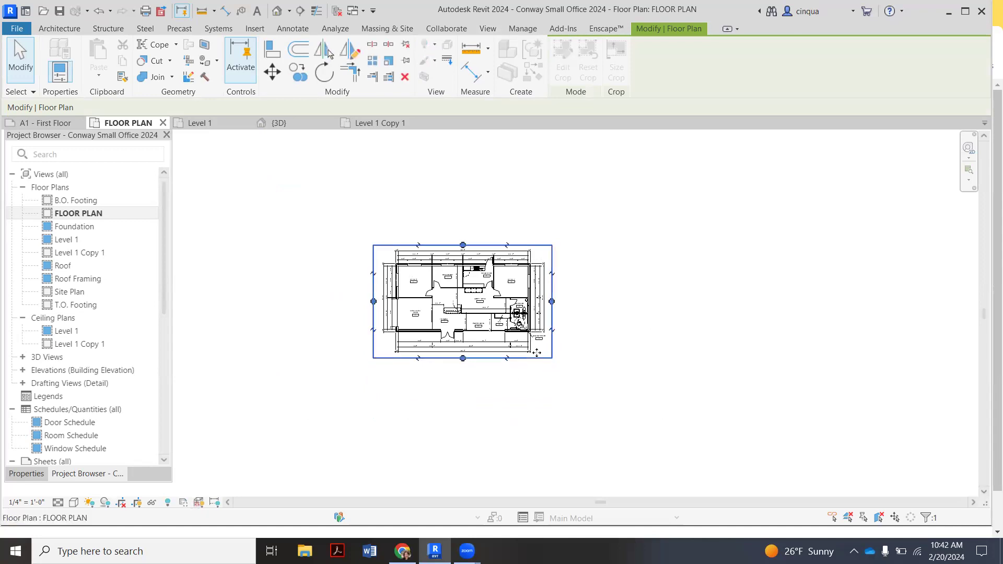
left_click(557, 290)
scroll(557, 291, "up", 2)
scroll(585, 285, "down", 1)
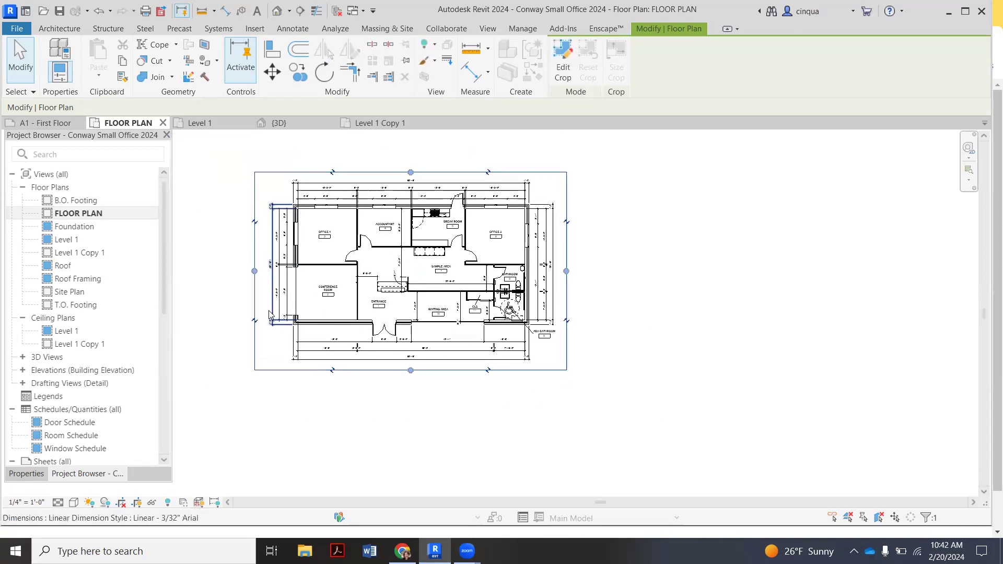
left_click_drag(255, 271, 259, 271)
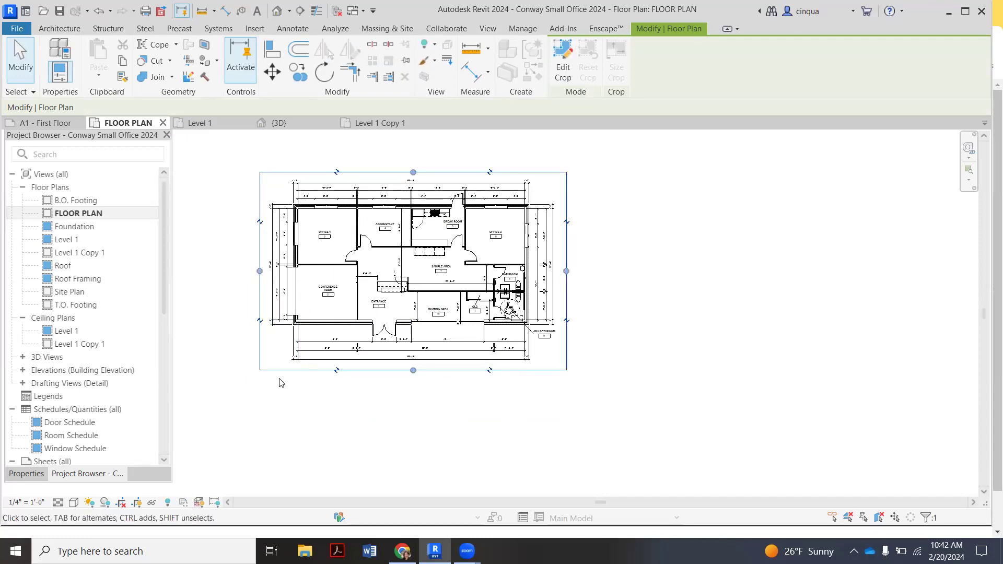
left_click(487, 414)
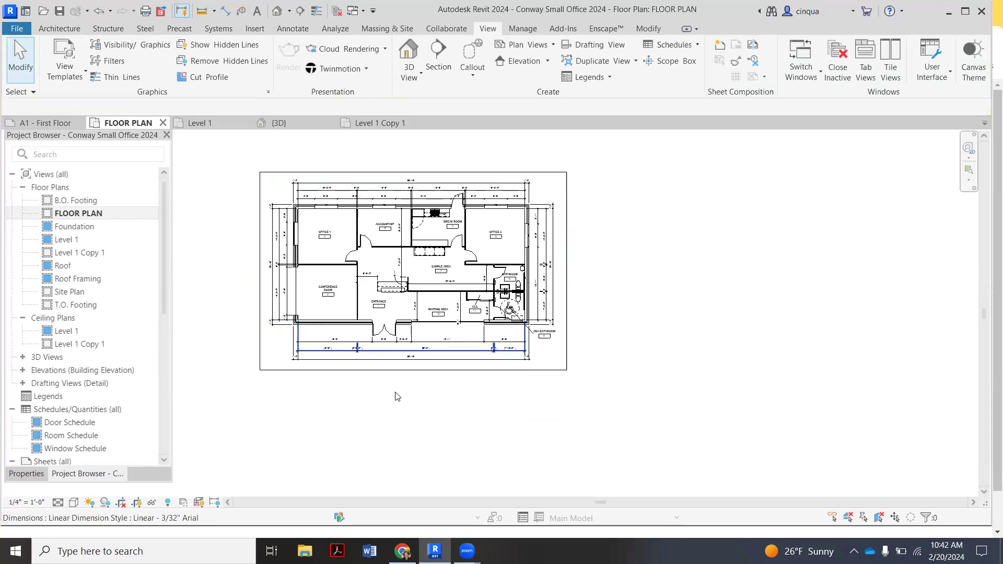
scroll(394, 397, "down", 1)
scroll(317, 334, "up", 1)
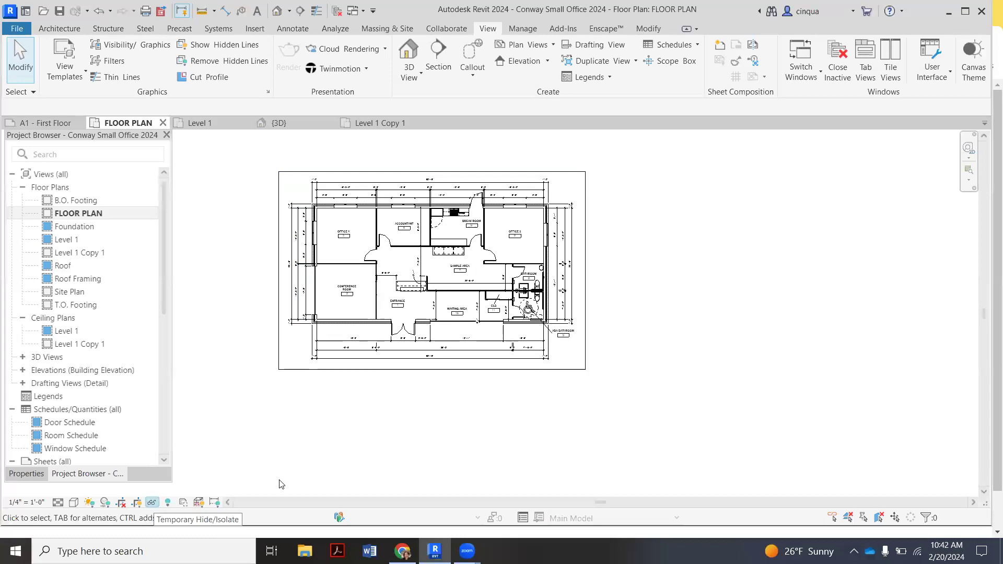
left_click(136, 502)
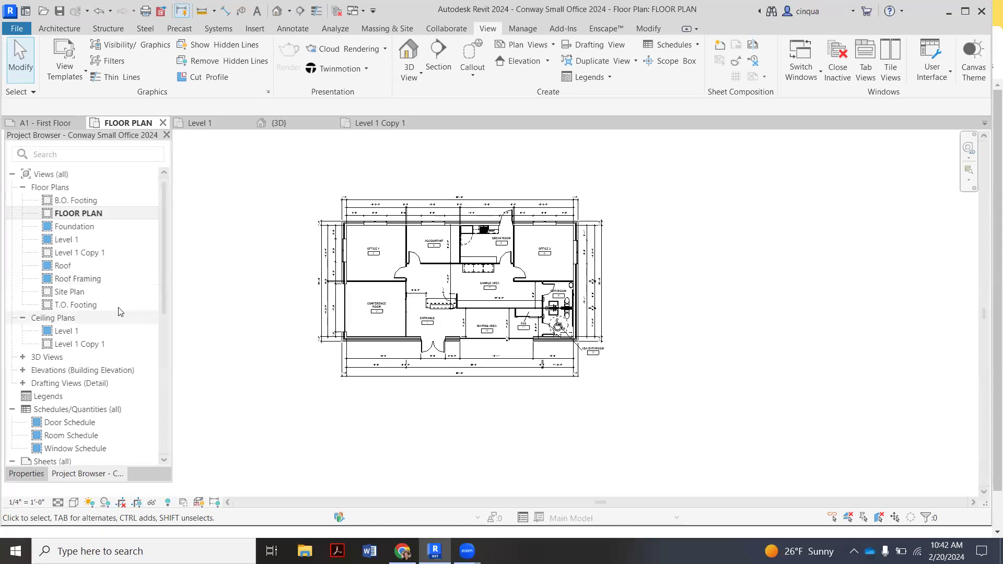
Step: Open the Level 1 floor plan view
double_click(101, 240)
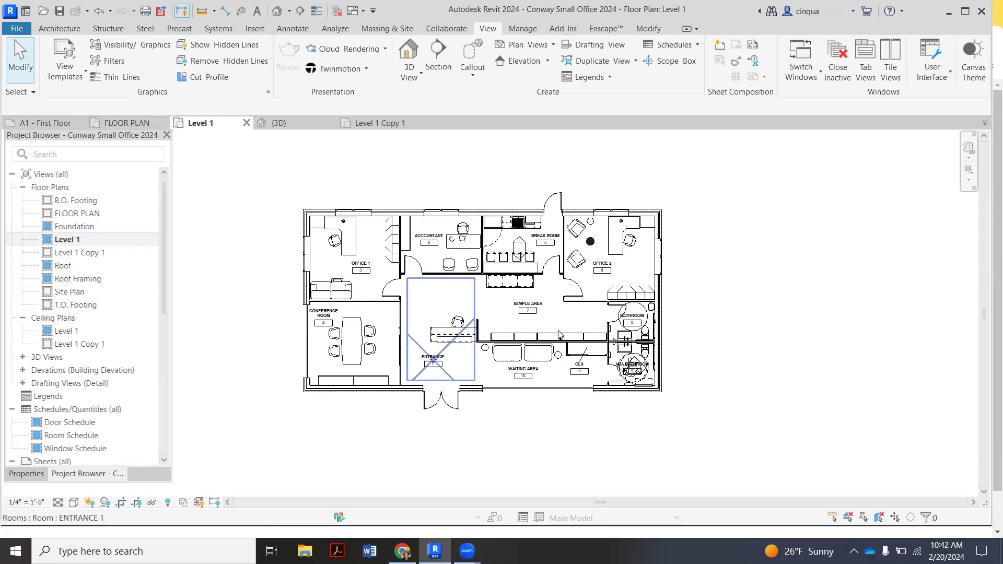
scroll(496, 329, "down", 2)
scroll(491, 335, "up", 1)
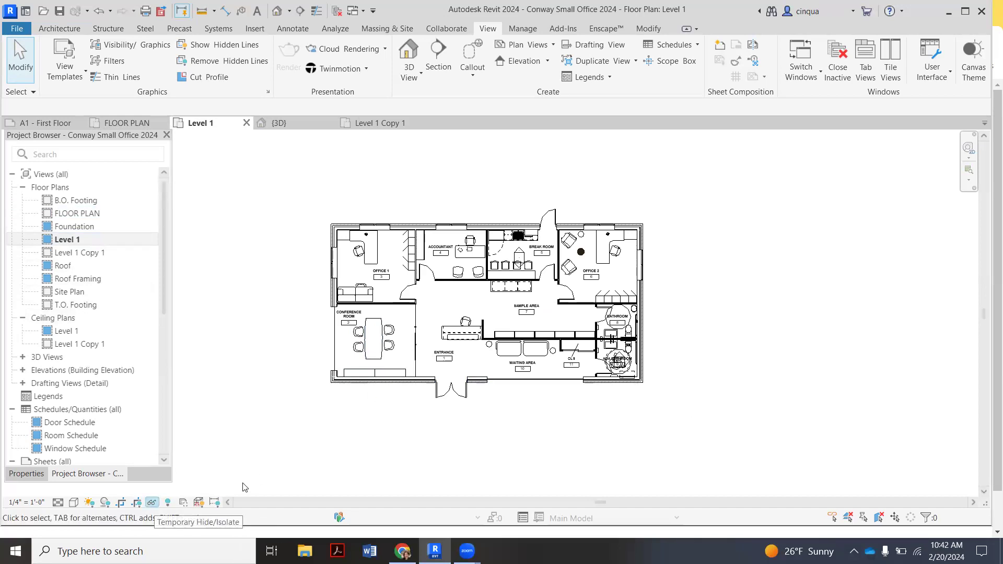
scroll(337, 312, "down", 2)
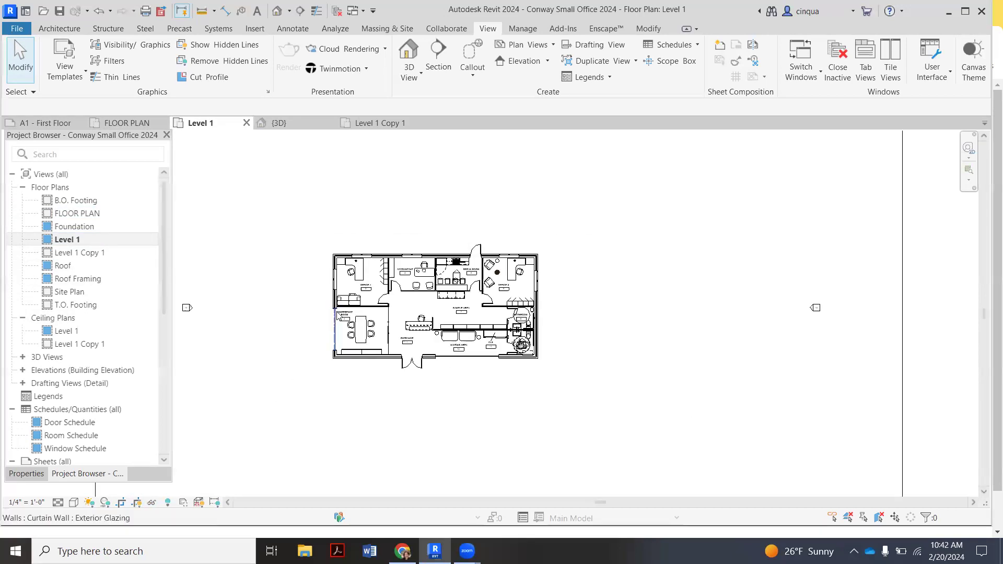
scroll(336, 313, "down", 3)
Step: Drag the Level 1 crop region's four edges in to the building and hide its boundary
left_click(232, 306)
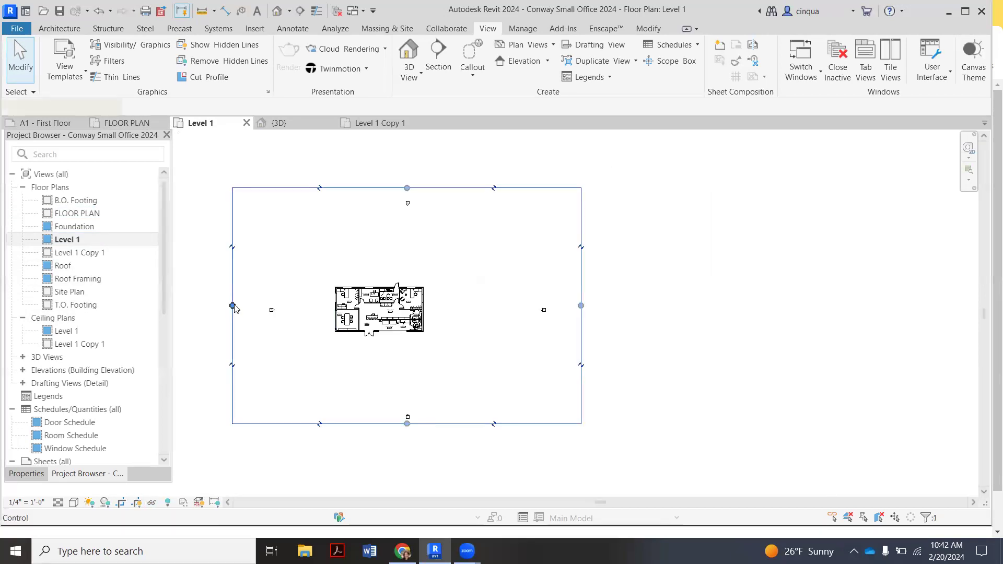
left_click_drag(233, 307, 320, 306)
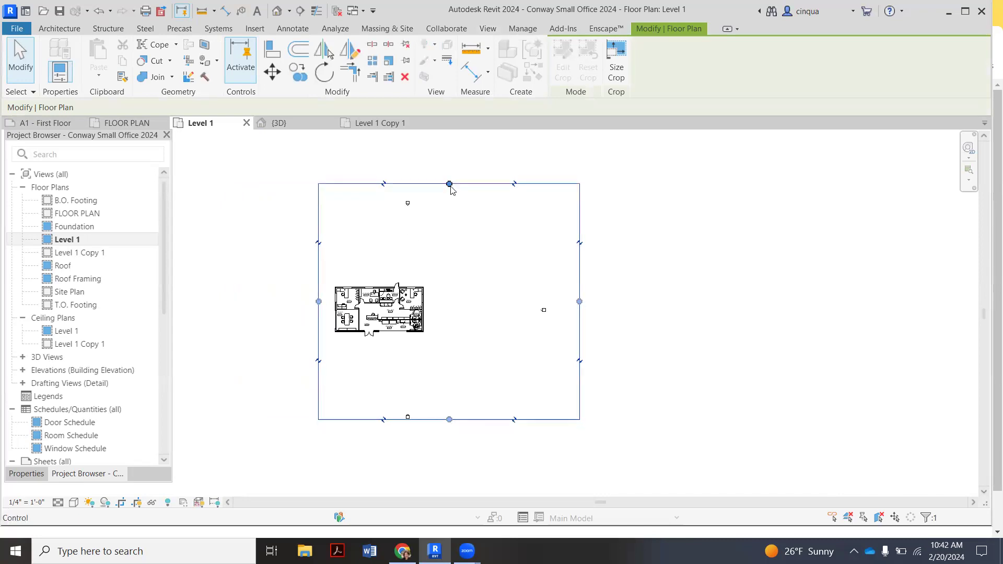
left_click_drag(451, 189, 452, 274)
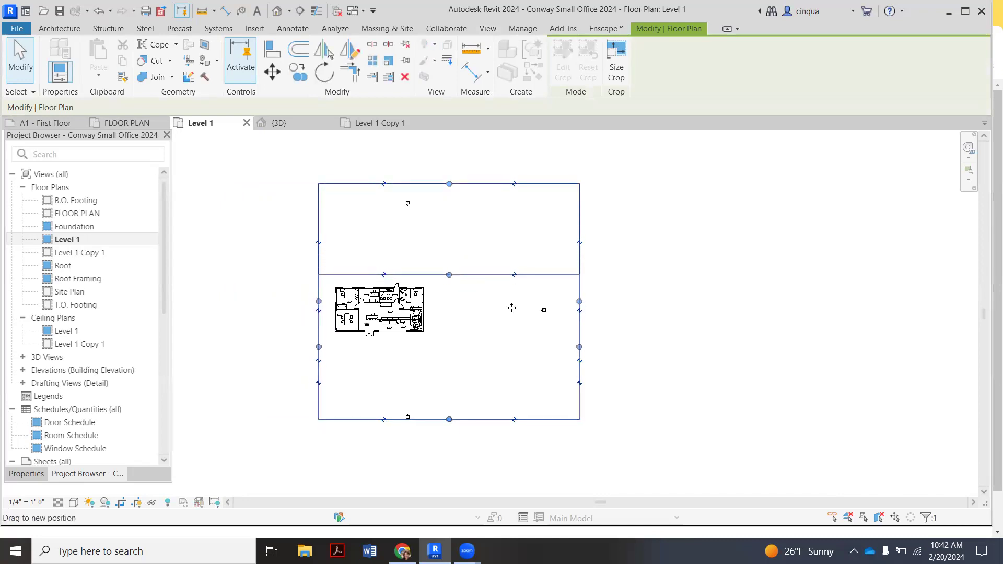
left_click_drag(579, 346, 439, 346)
left_click_drag(379, 419, 378, 346)
left_click(280, 452)
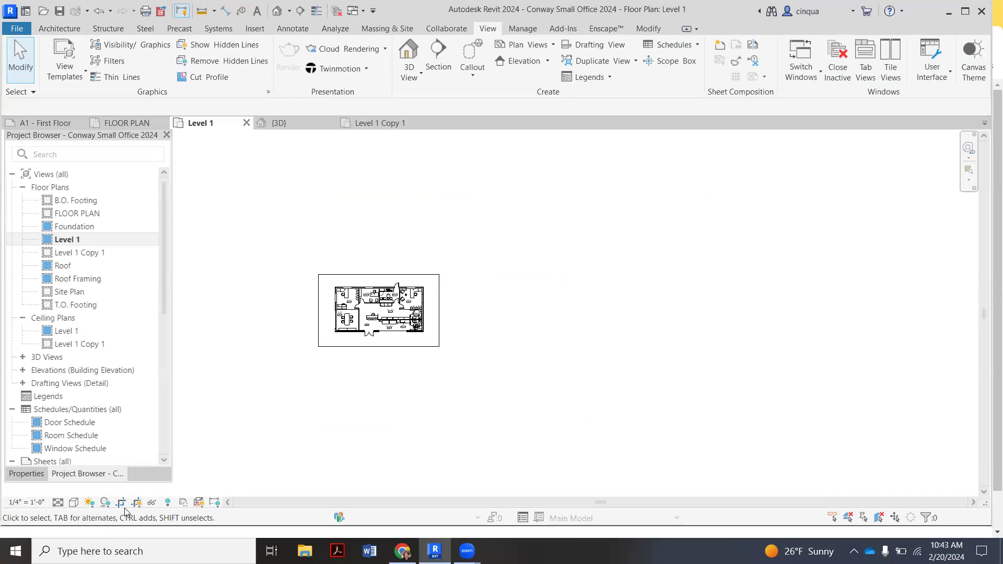
left_click(137, 502)
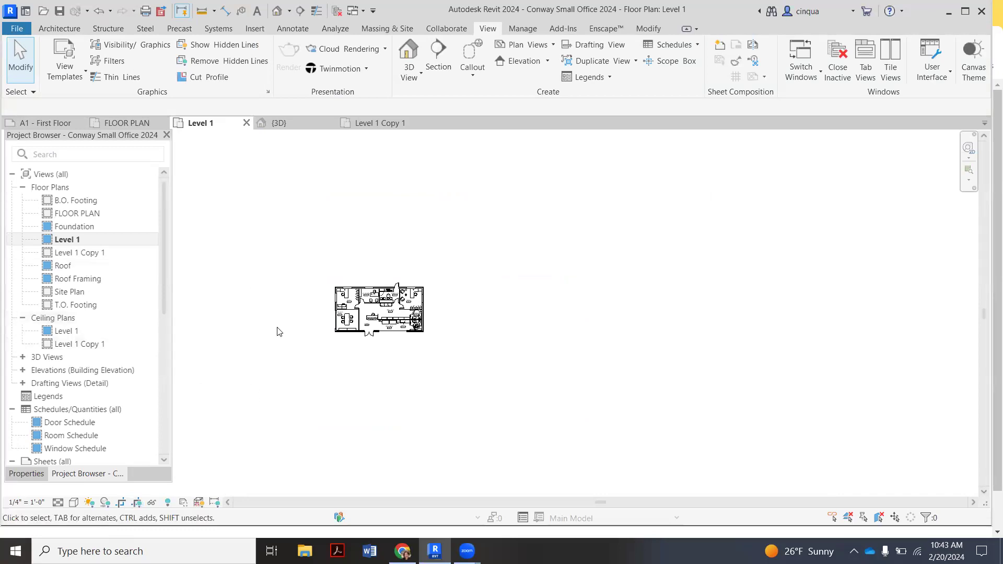
scroll(338, 312, "up", 1)
scroll(338, 313, "up", 2)
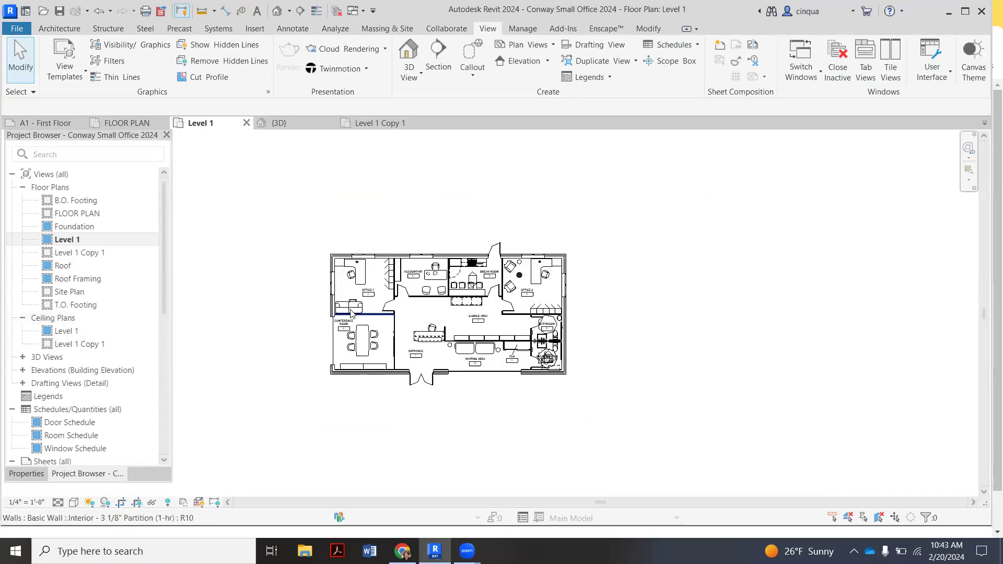
Step: Duplicate the Level 1 plan with detailing, creating Level 1 Copy 2
right_click(97, 244)
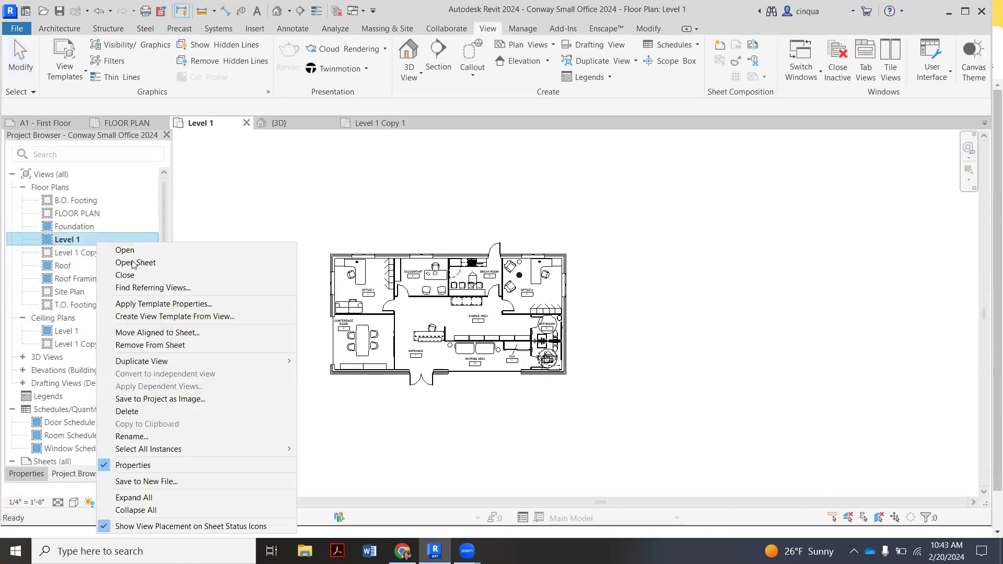
mouse_move(166, 362)
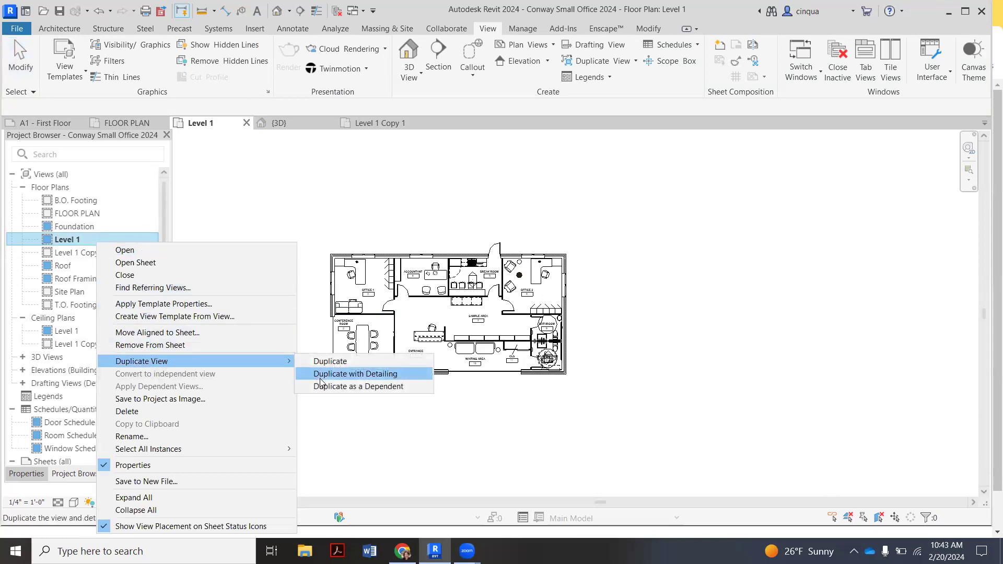
left_click(320, 377)
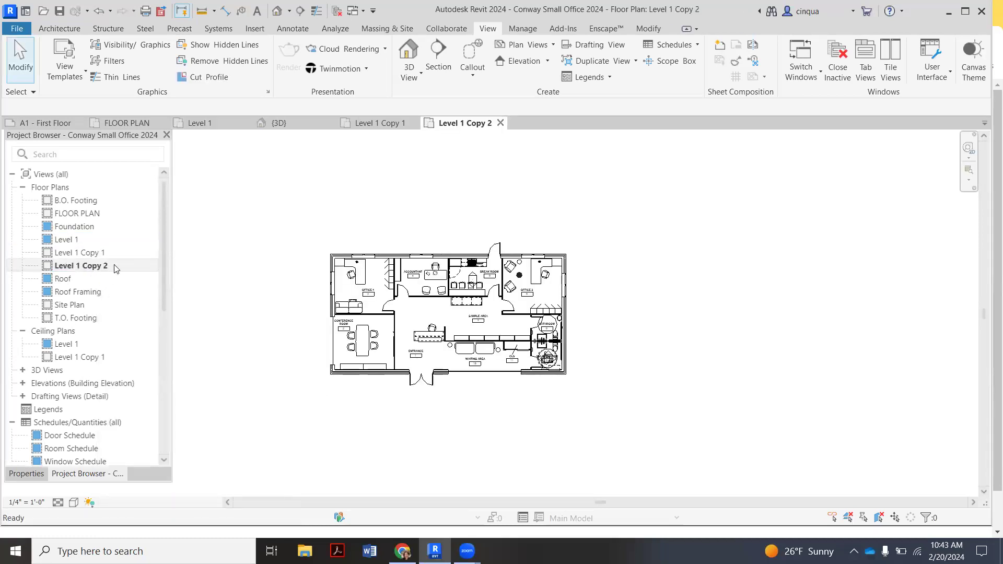
Step: Rename Level 1 Copy 2 to FURNITURE PLAN
right_click(114, 268)
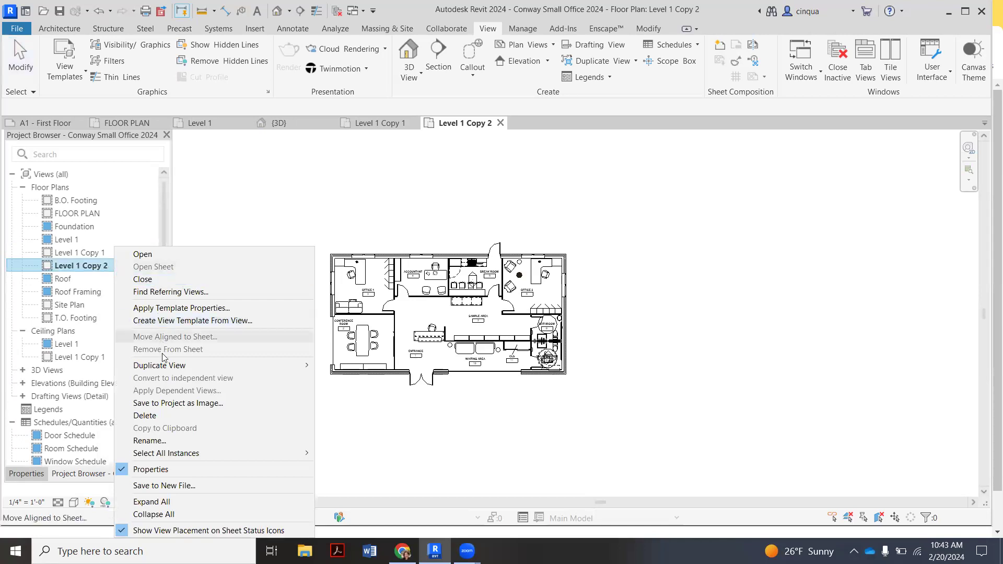
key("Return")
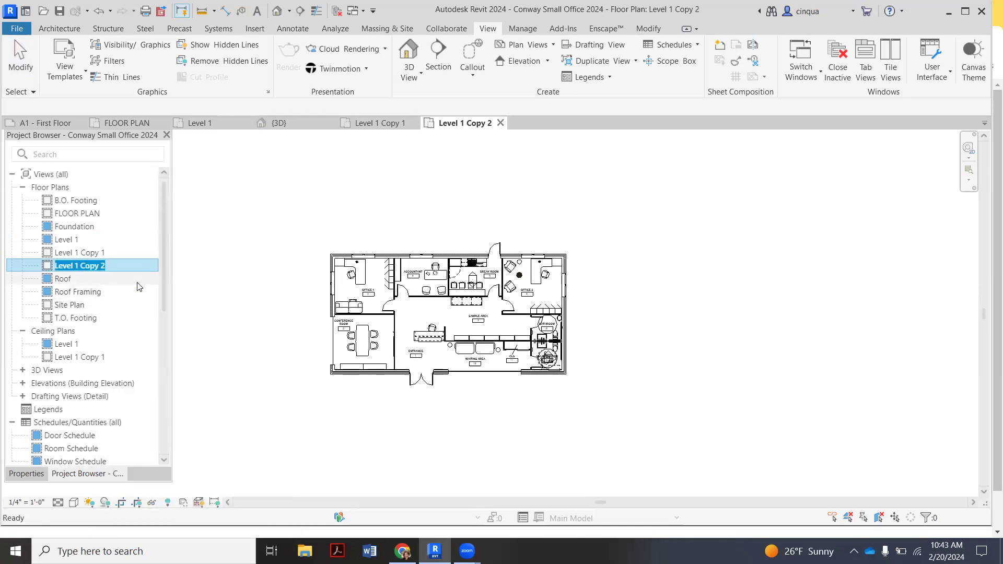
type("FURN")
type("ITUE")
type("URE")
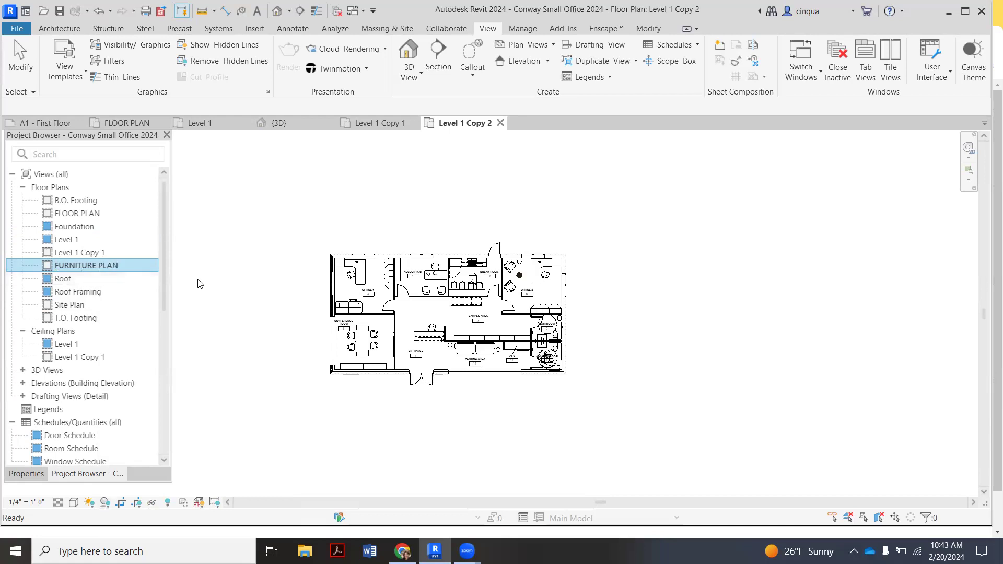
key("Return")
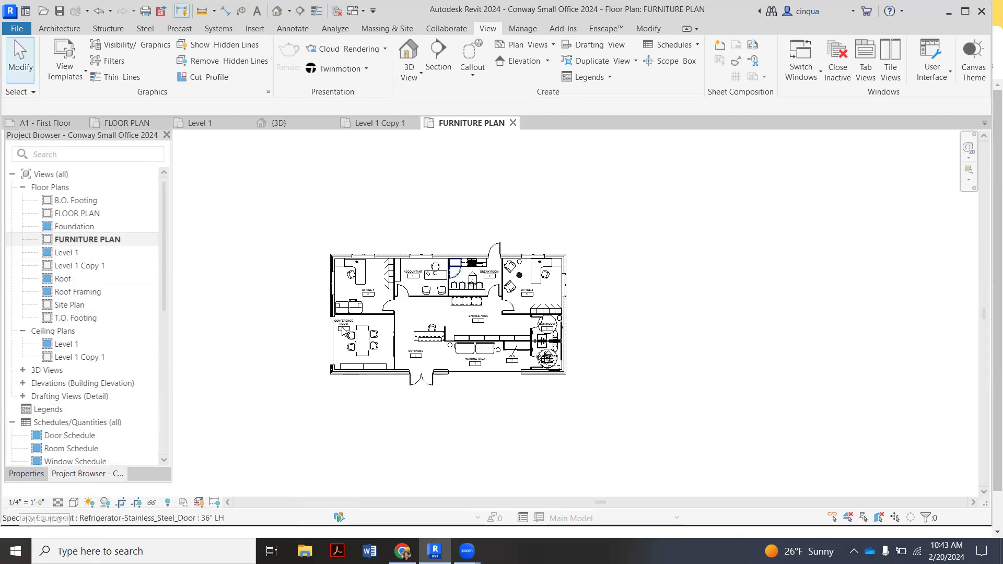
left_click(73, 504)
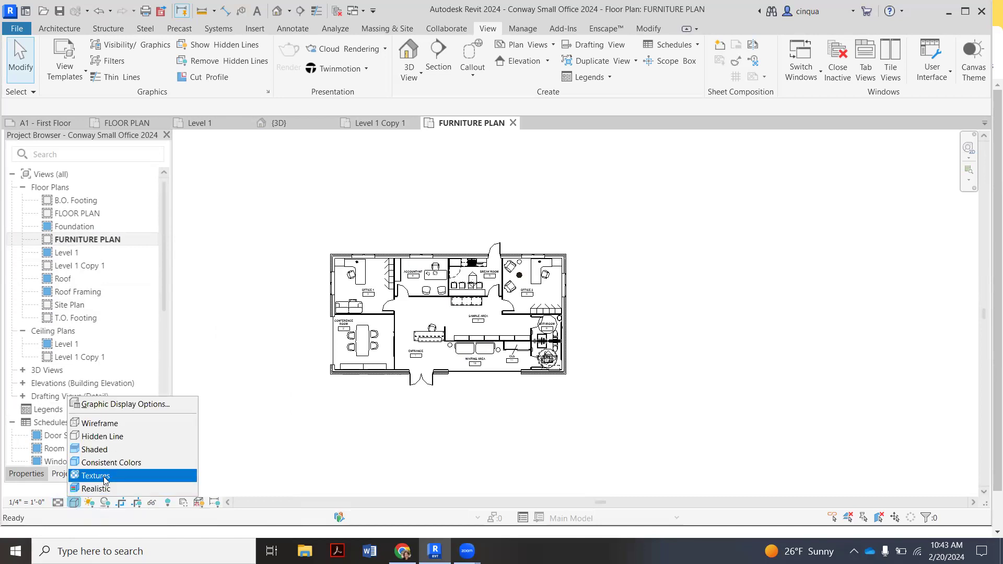
left_click(157, 436)
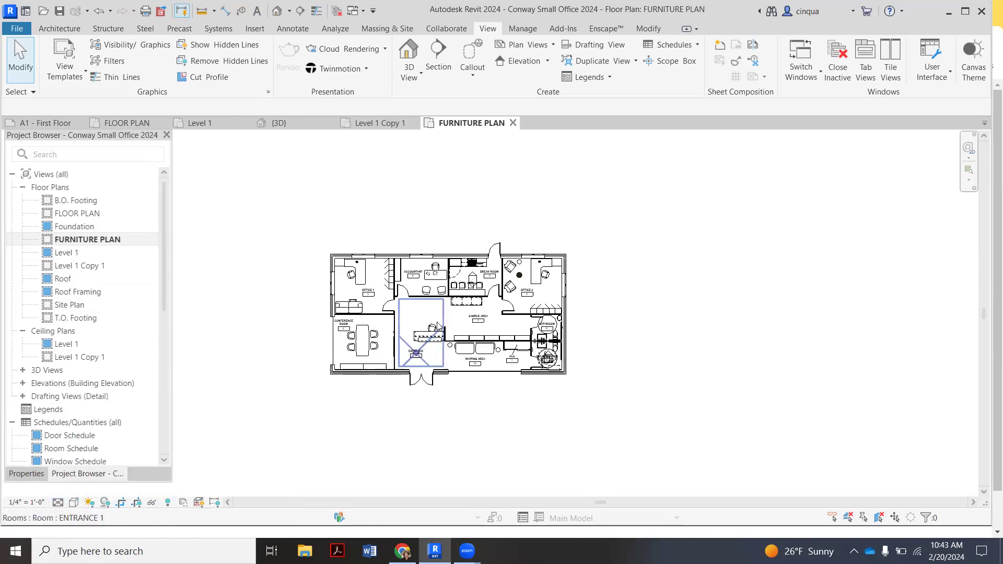
scroll(454, 349, "up", 2)
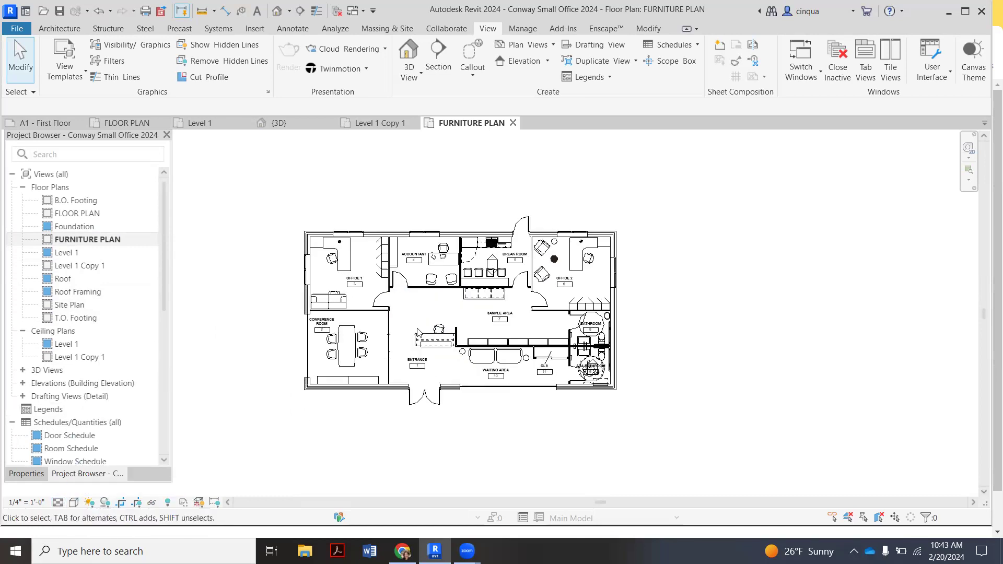
left_click(95, 215)
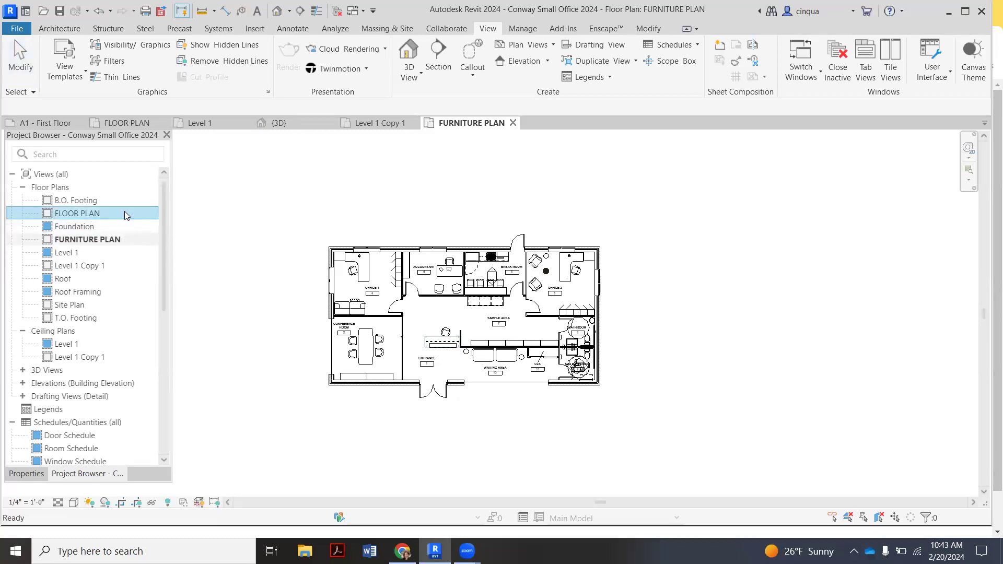
left_click(123, 241)
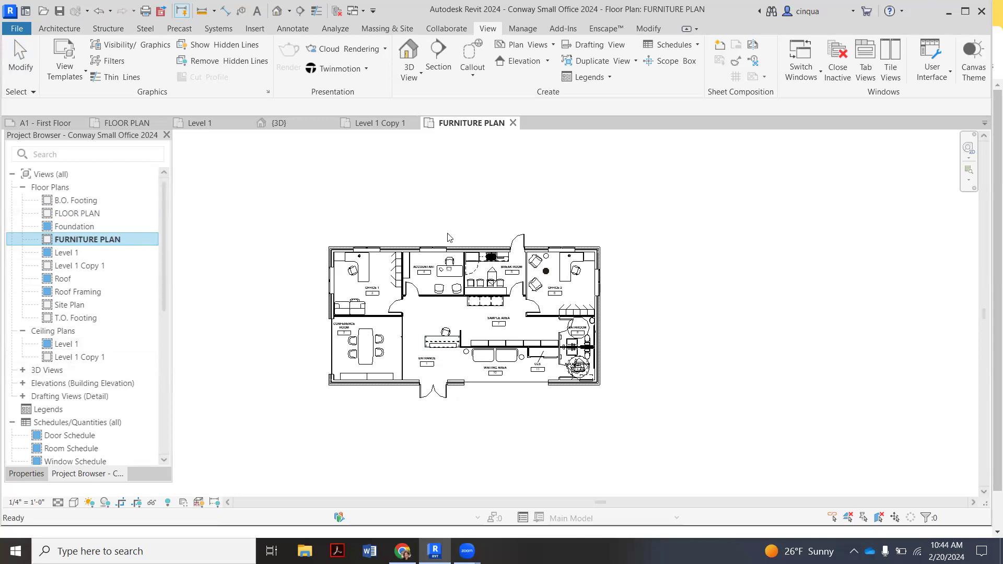
Step: Open the Level 1 reflected ceiling plan and zoom and pan to review the light fixtures
double_click(63, 345)
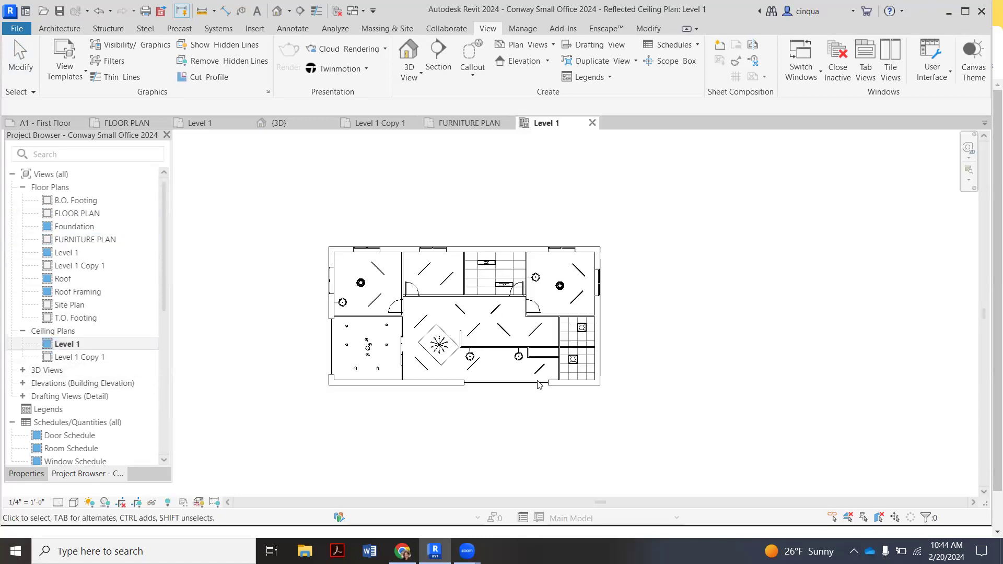
scroll(445, 328, "up", 3)
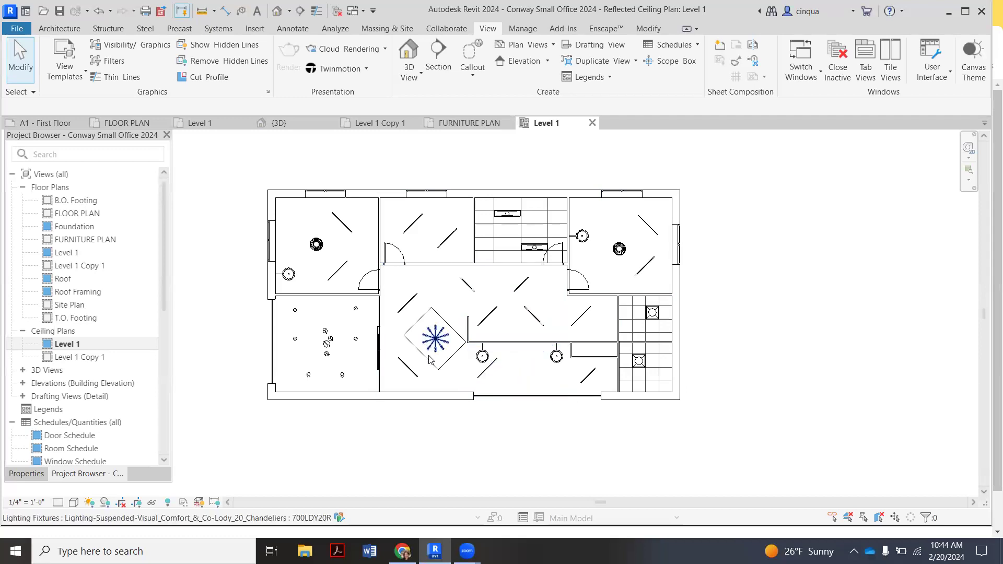
middle_click_drag(334, 413, 336, 400)
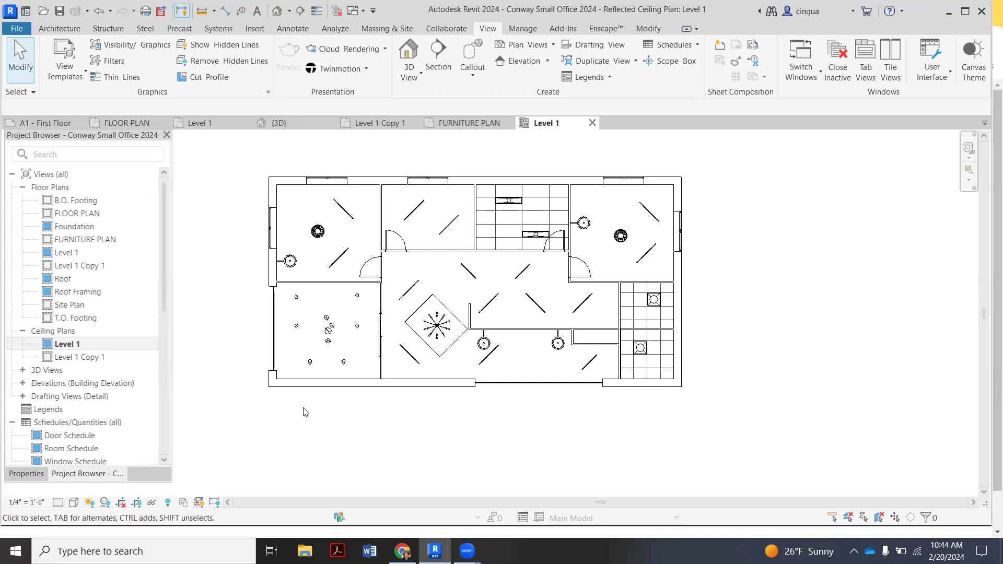
middle_click_drag(335, 407, 337, 431)
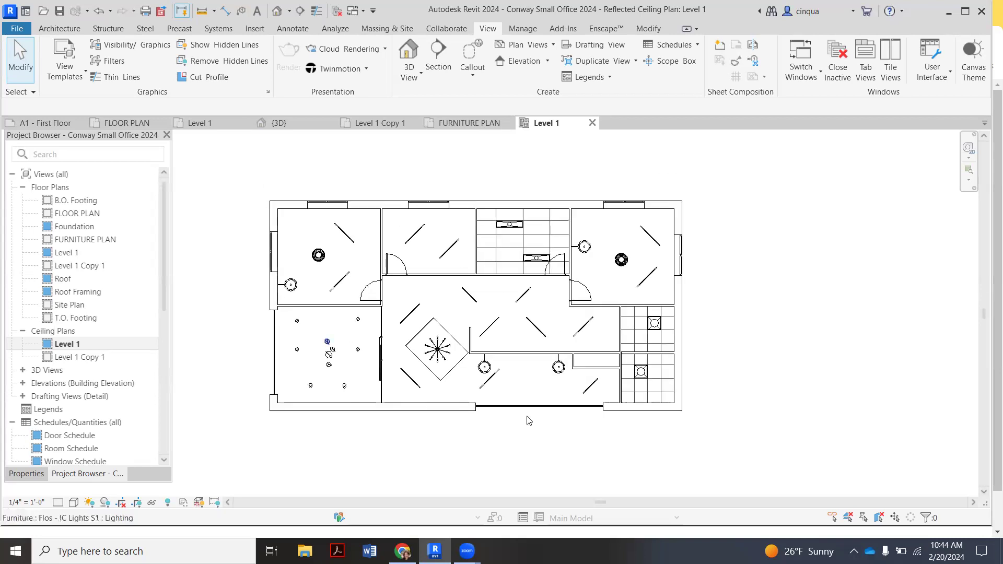